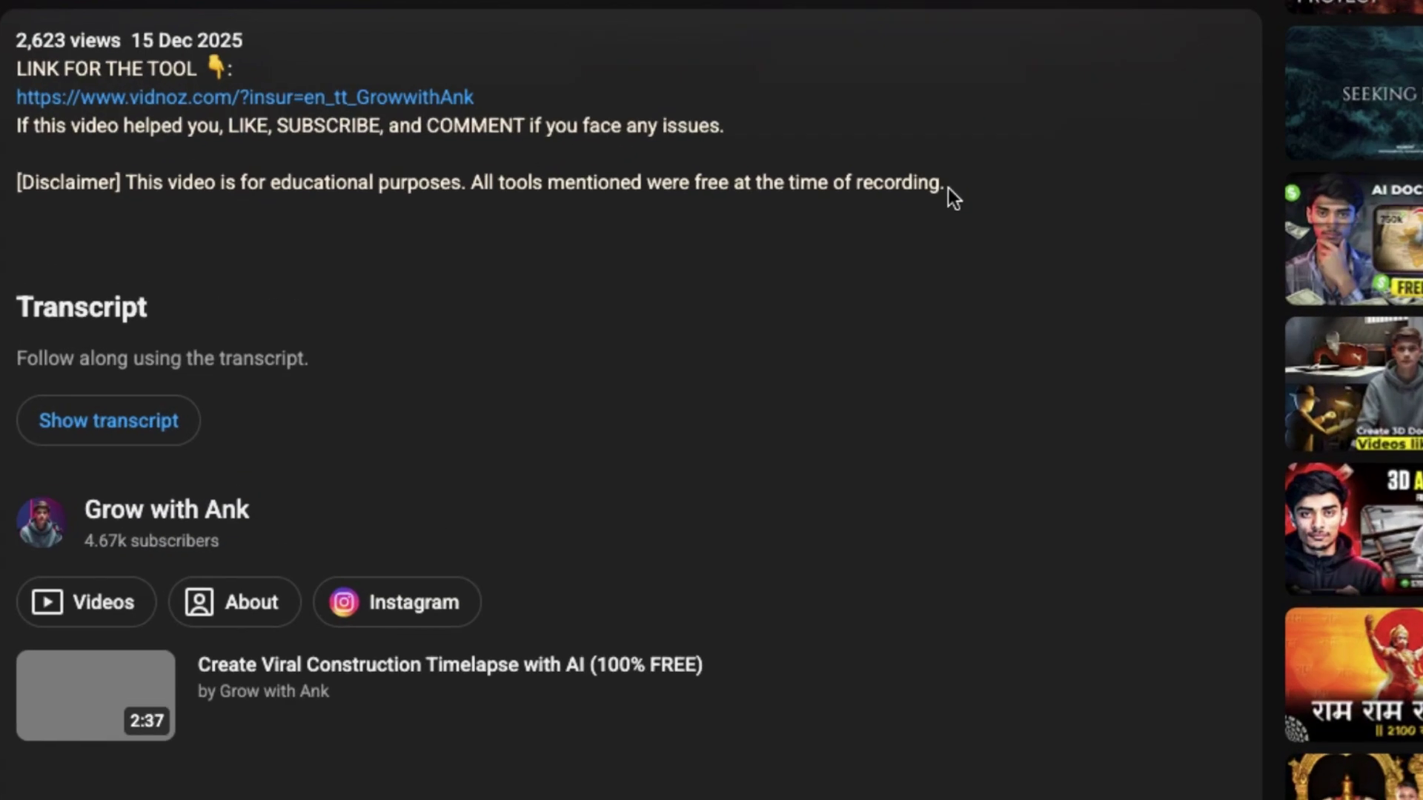
Open Vidnoz from the description link, start a free AI video and sign in.
{"action": "left_click", "coordinate": [412, 101]}
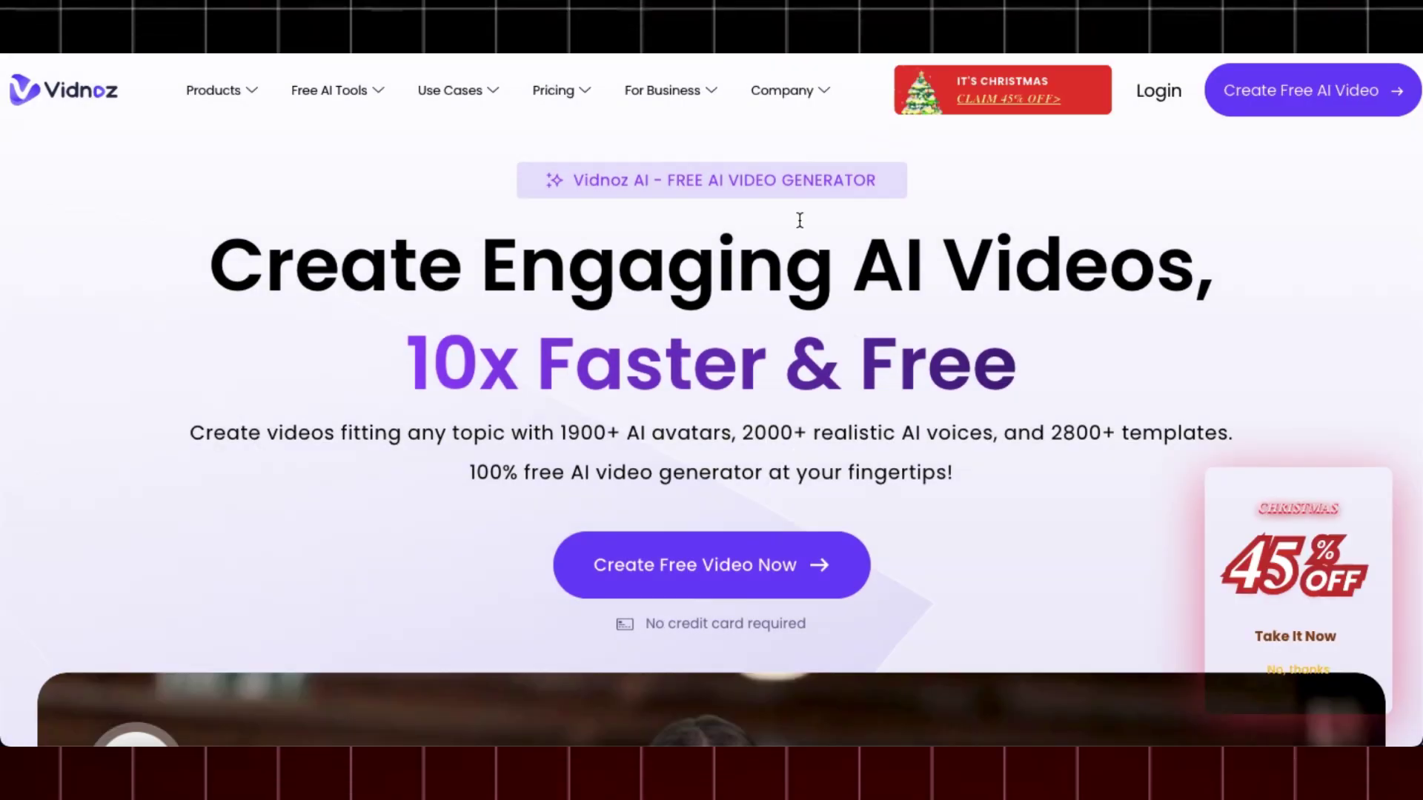
{"action": "left_click", "coordinate": [1308, 90]}
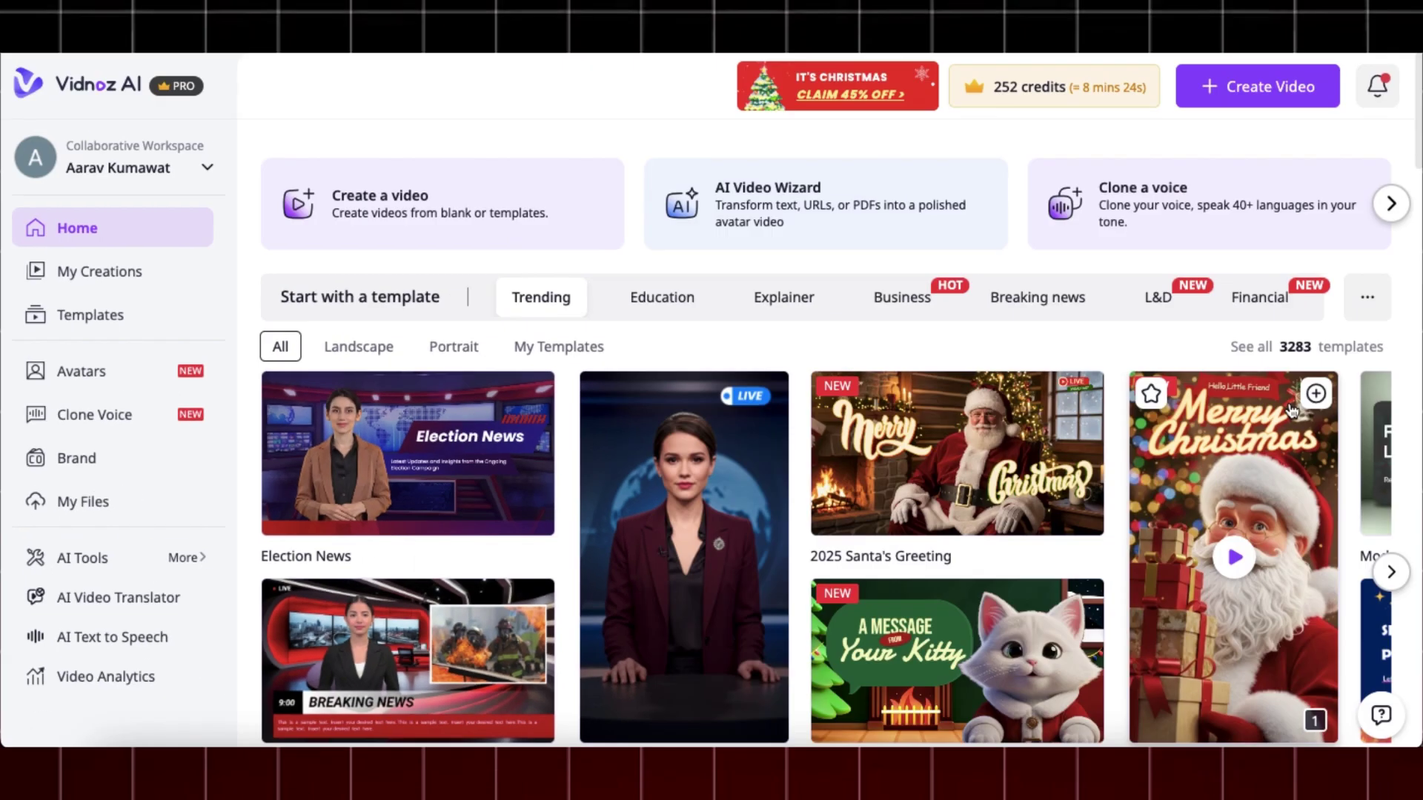
{"action": "scroll", "coordinate": [1292, 411], "scroll_direction": "down", "scroll_amount": 3}
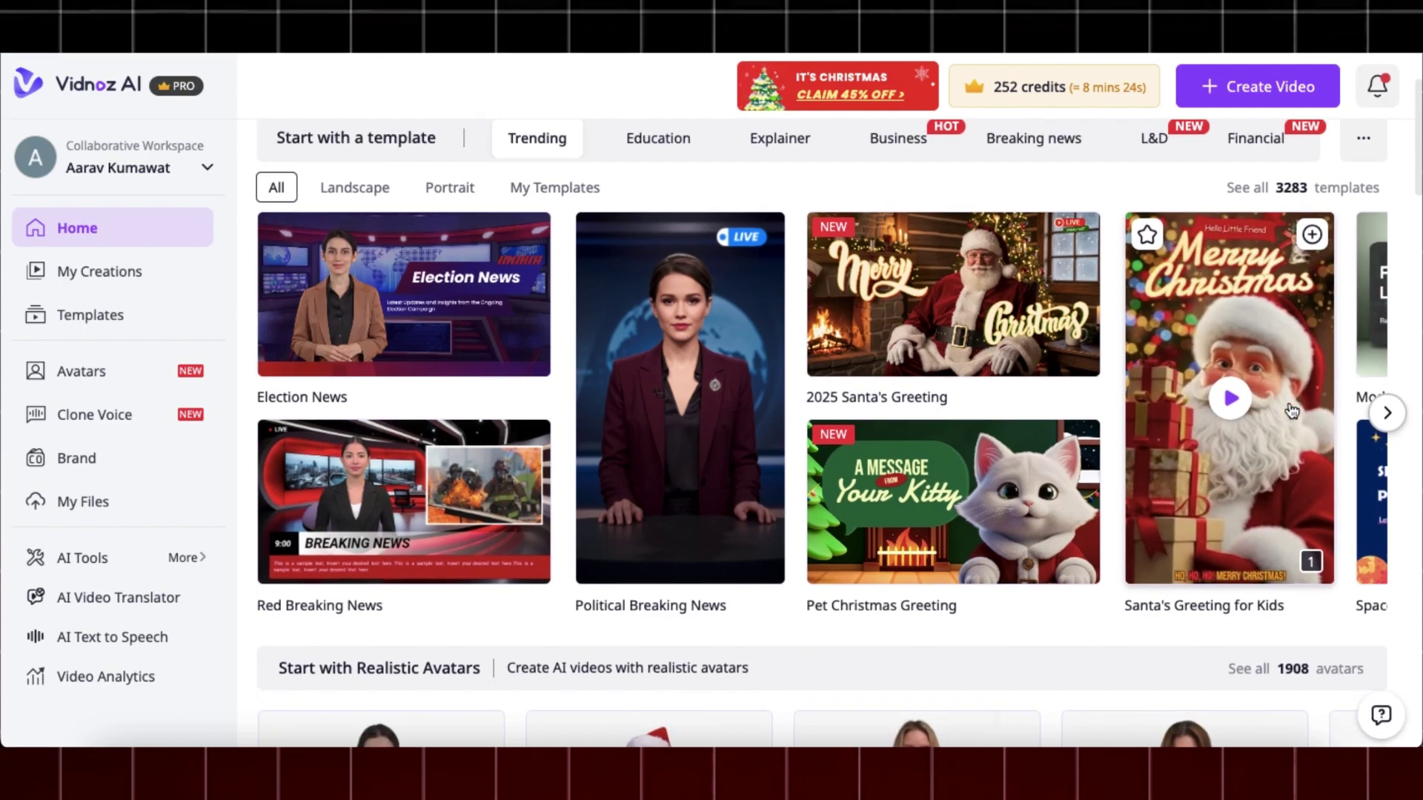
Page forward two sets of trending templates, then back to the first page.
{"action": "left_click", "coordinate": [1392, 414]}
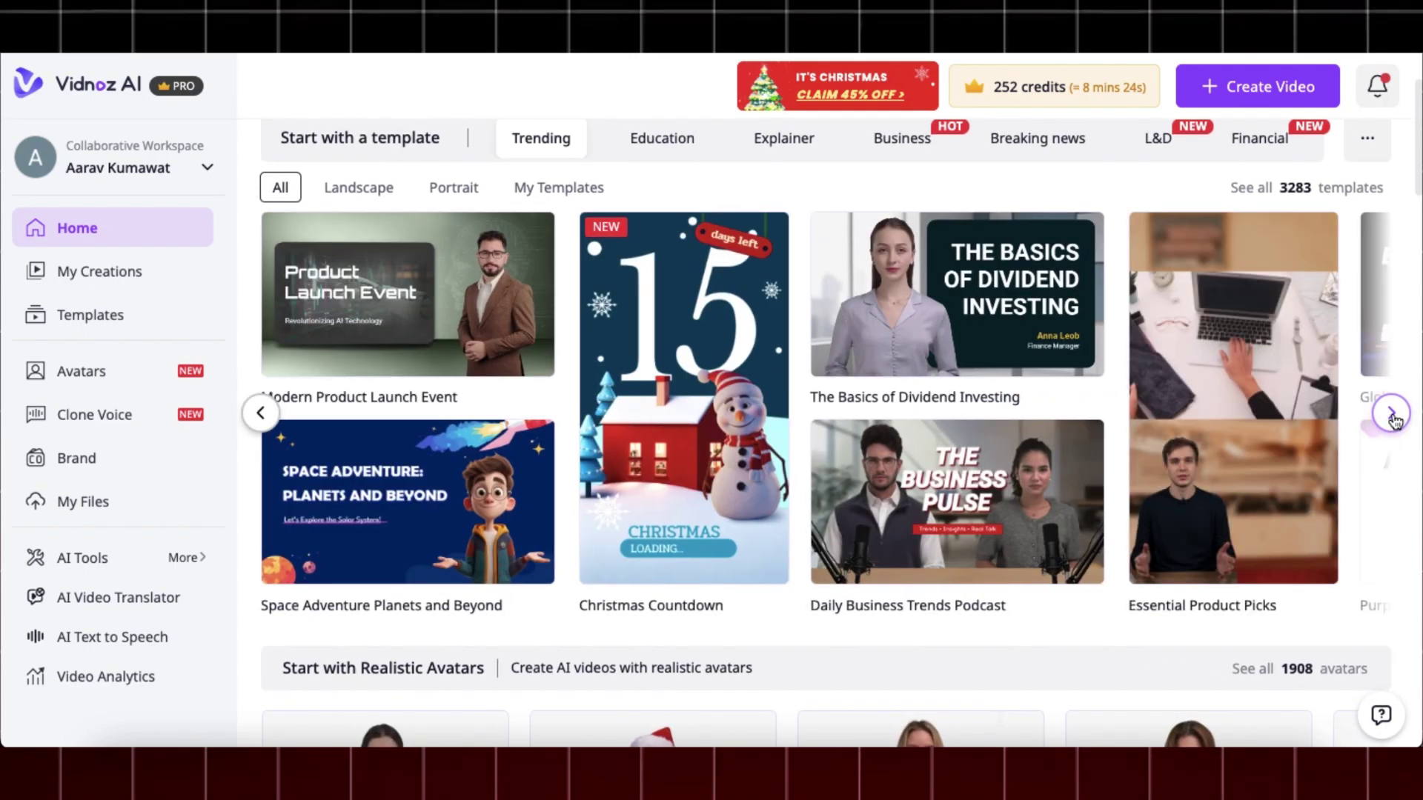
{"action": "left_click", "coordinate": [1392, 413]}
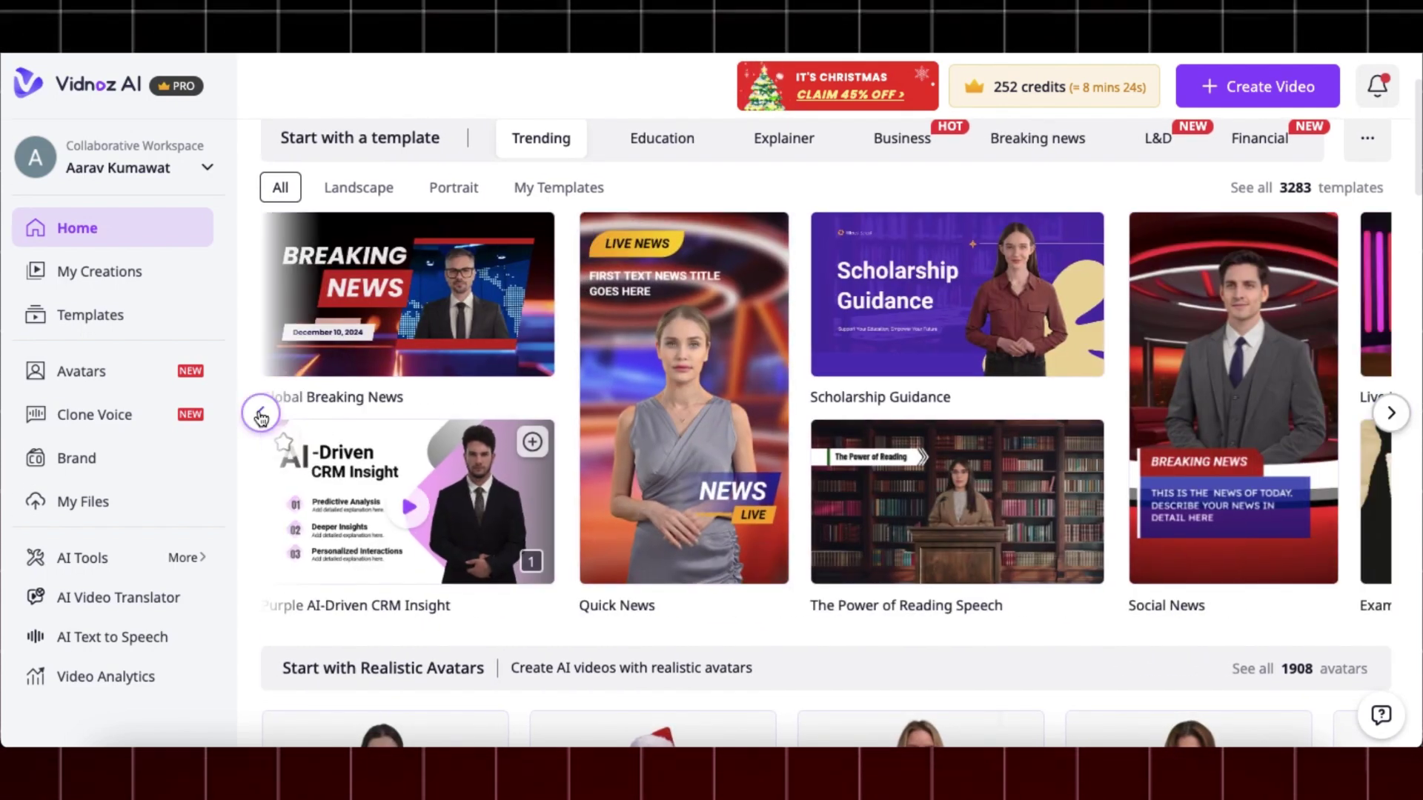
{"action": "left_click", "coordinate": [260, 413]}
{"action": "left_click", "coordinate": [260, 412]}
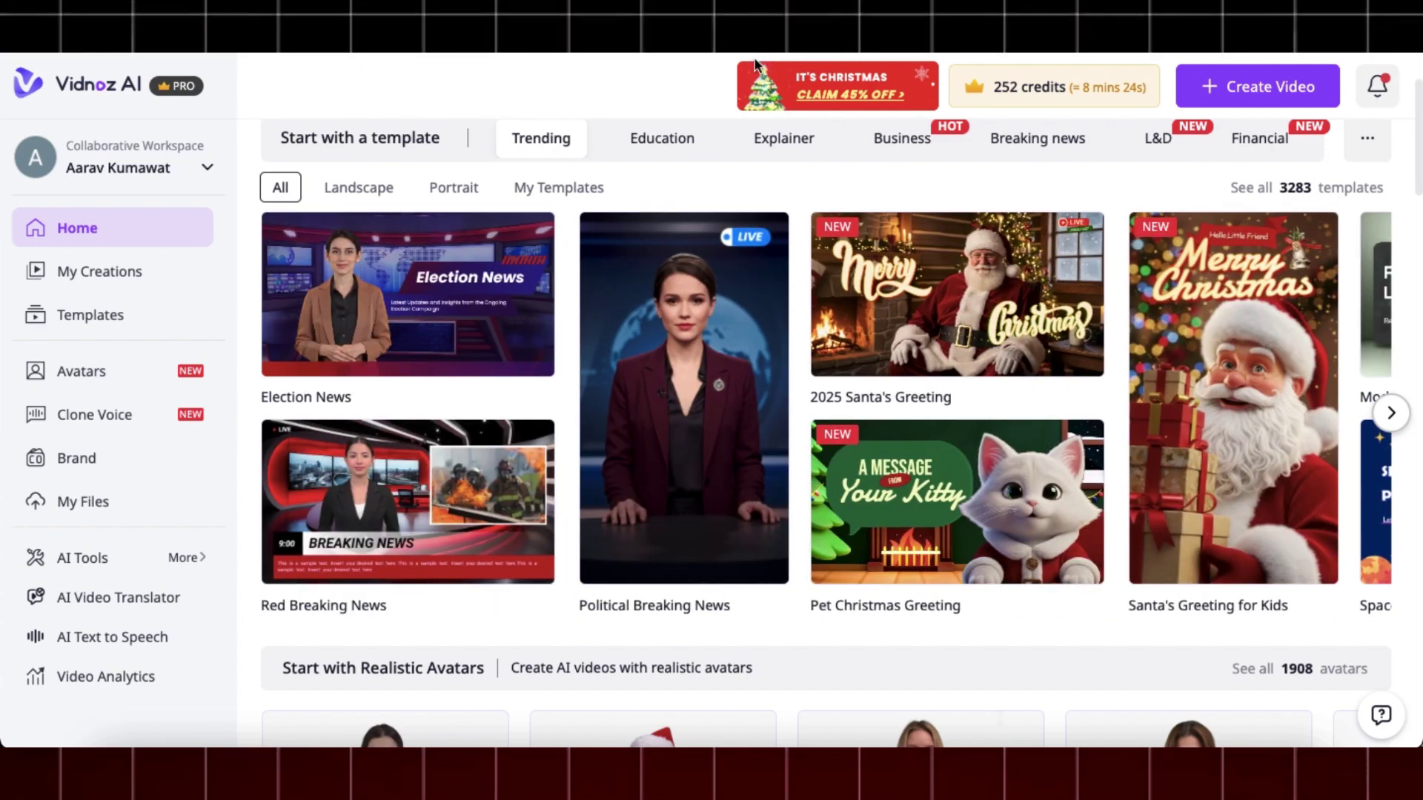
Open the Avatars library on the Expressive Avatar tab and scroll through its avatars.
{"action": "scroll", "coordinate": [729, 140], "scroll_direction": "up", "scroll_amount": 3}
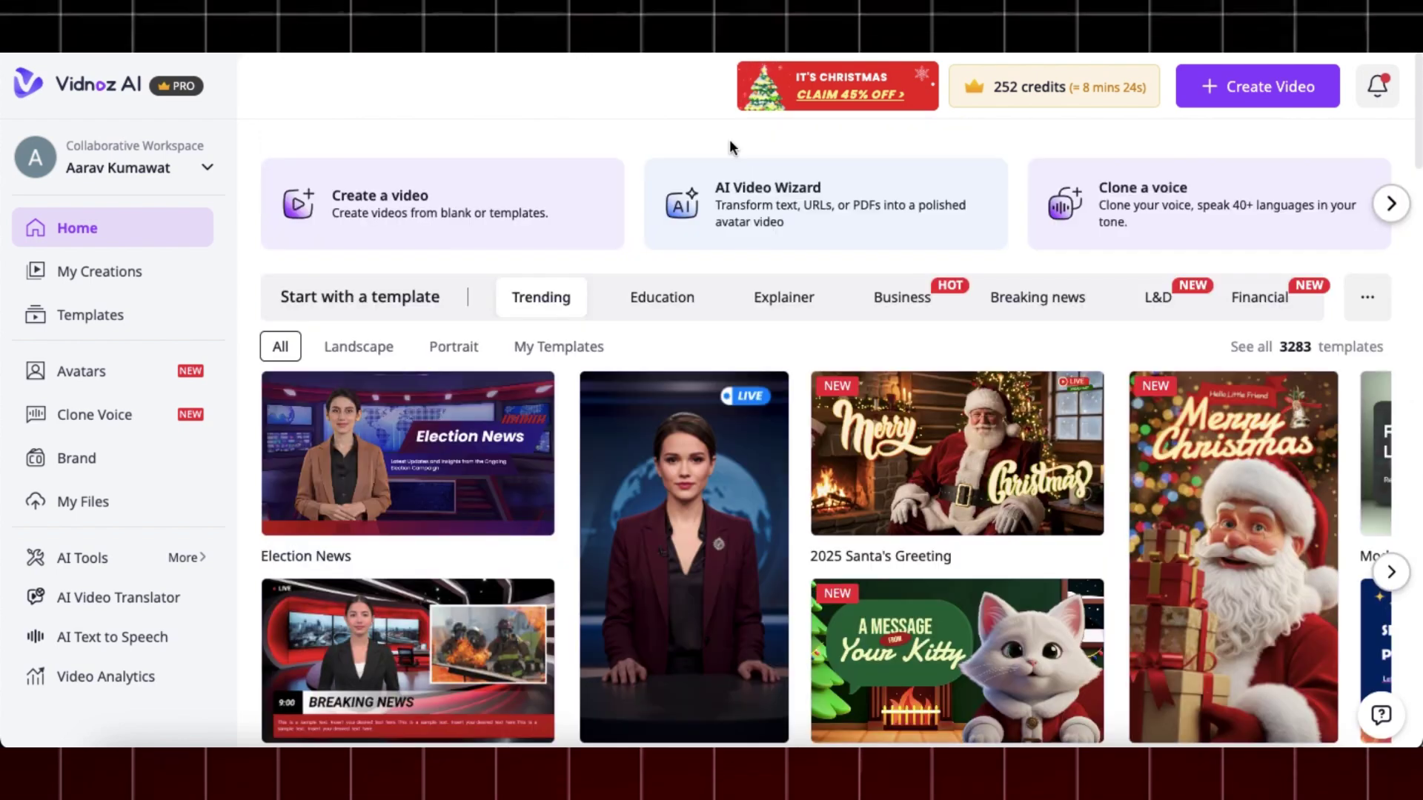
{"action": "left_click", "coordinate": [122, 371]}
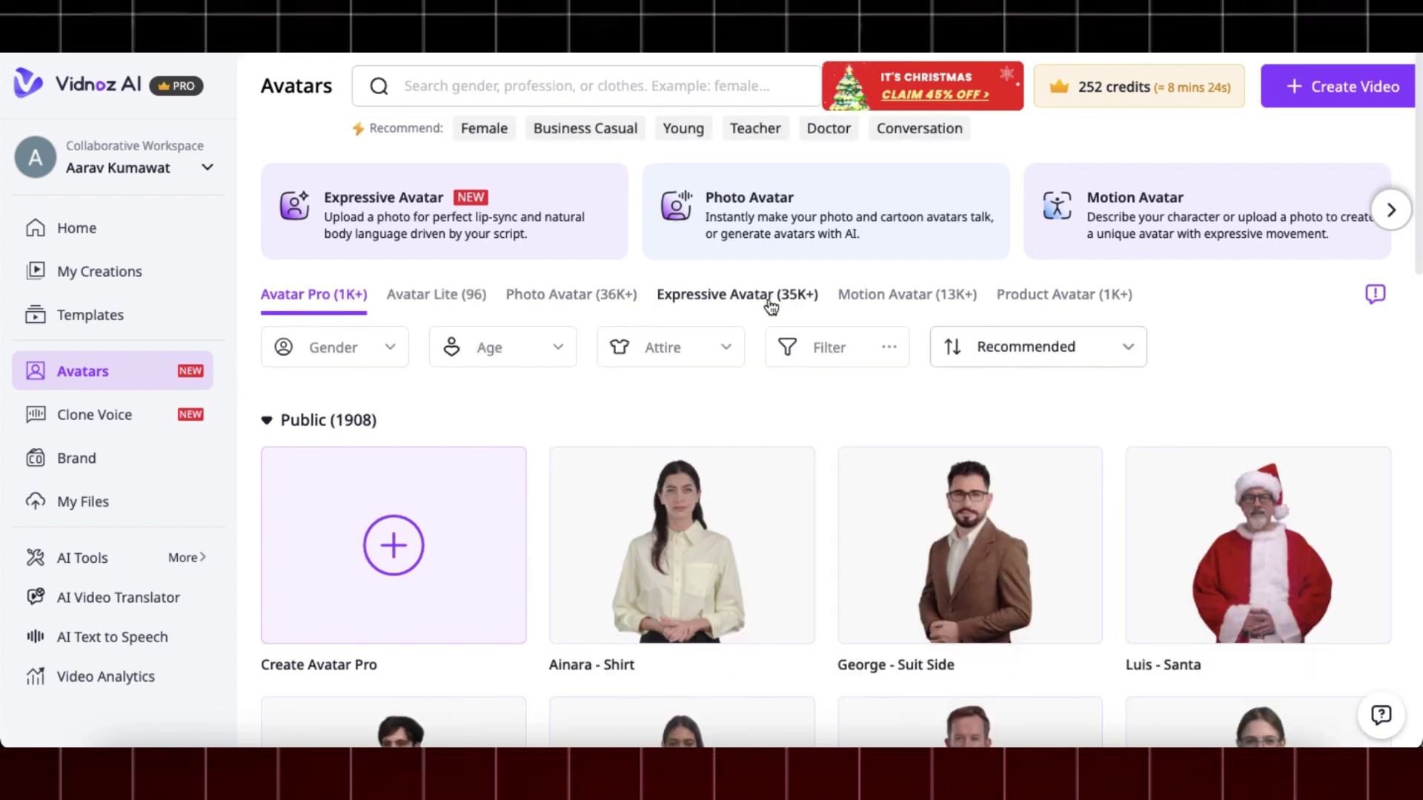
{"action": "left_click", "coordinate": [770, 306]}
{"action": "scroll", "coordinate": [757, 347], "scroll_direction": "down", "scroll_amount": 5}
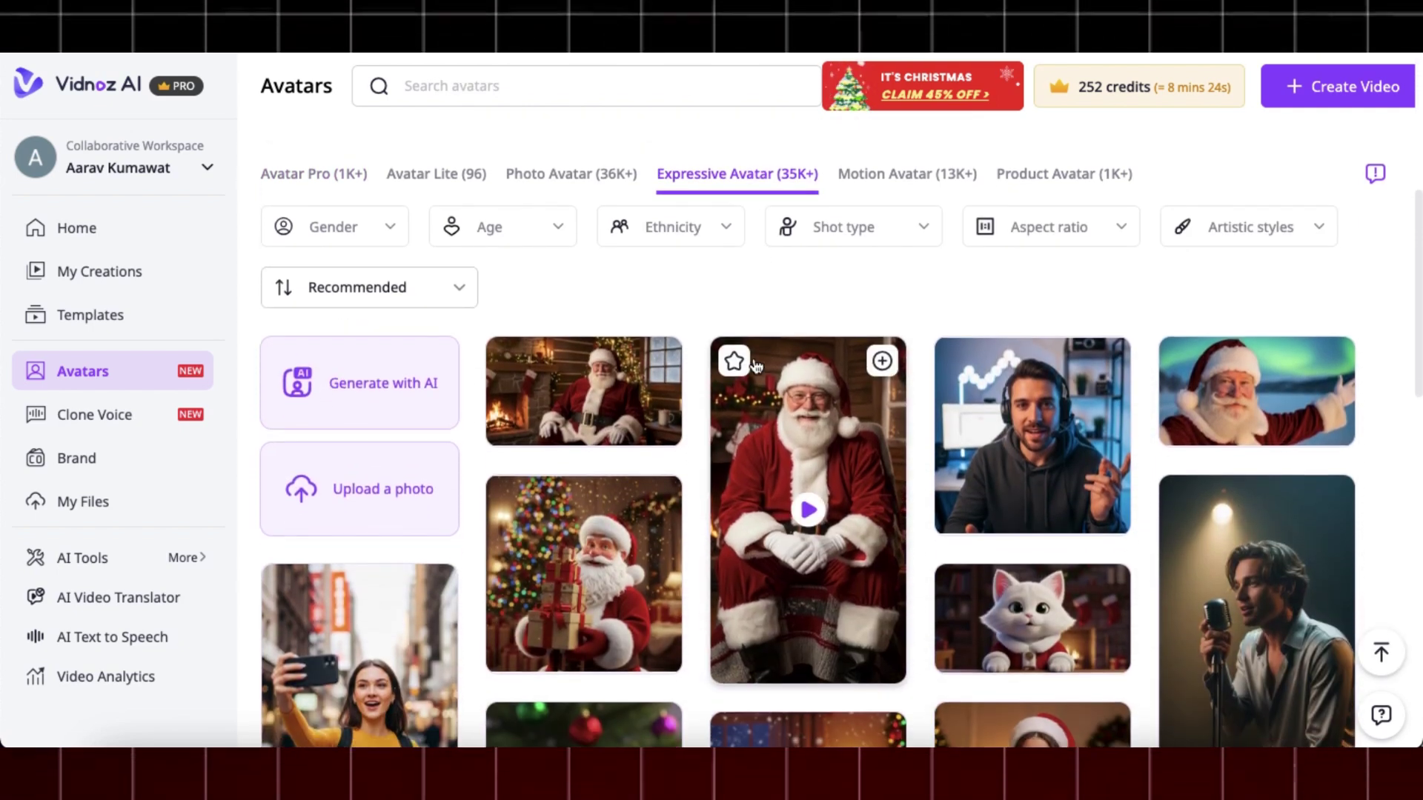
{"action": "scroll", "coordinate": [753, 363], "scroll_direction": "down", "scroll_amount": 1}
{"action": "scroll", "coordinate": [694, 417], "scroll_direction": "down", "scroll_amount": 1}
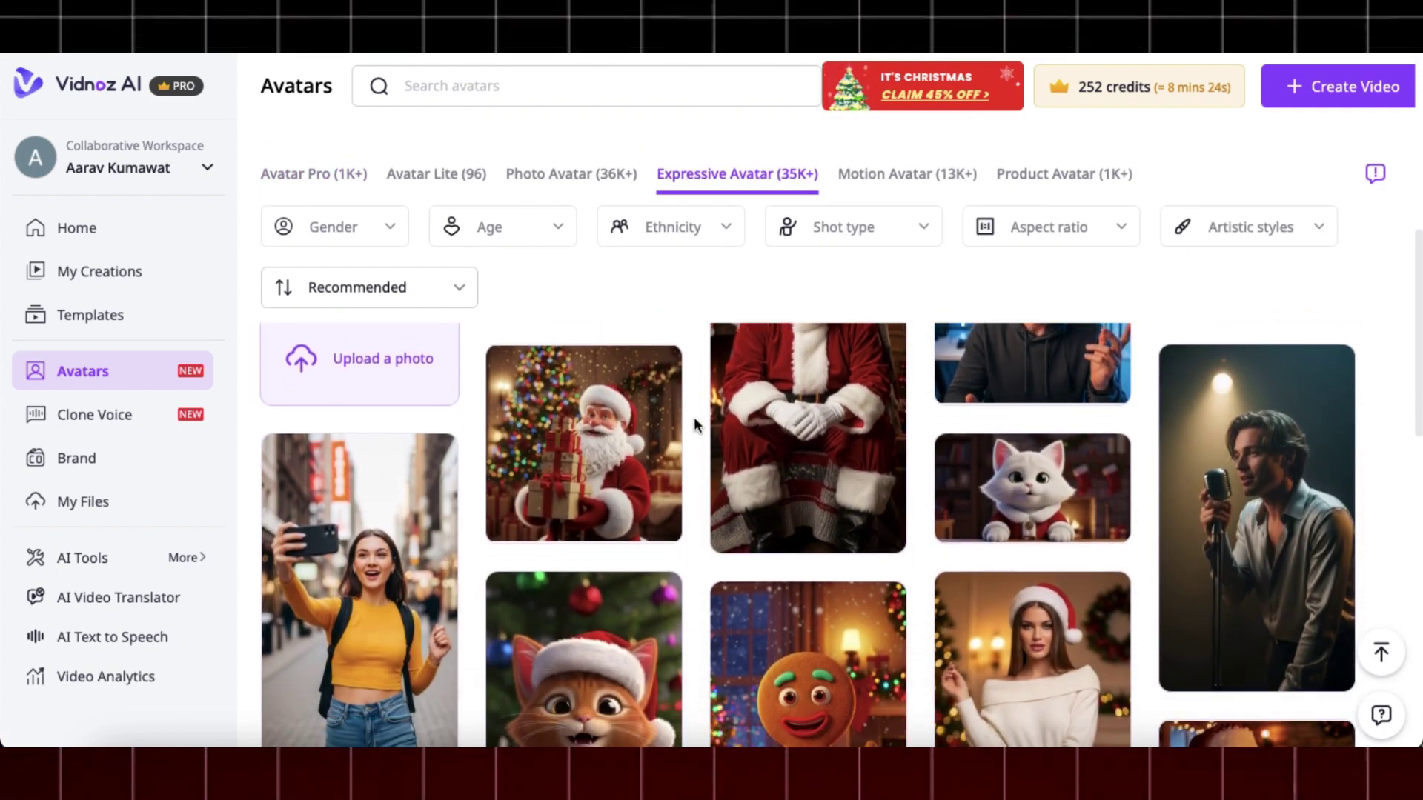
{"action": "scroll", "coordinate": [694, 417], "scroll_direction": "up", "scroll_amount": 2}
{"action": "scroll", "coordinate": [693, 417], "scroll_direction": "down", "scroll_amount": 3}
{"action": "scroll", "coordinate": [693, 417], "scroll_direction": "down", "scroll_amount": 6}
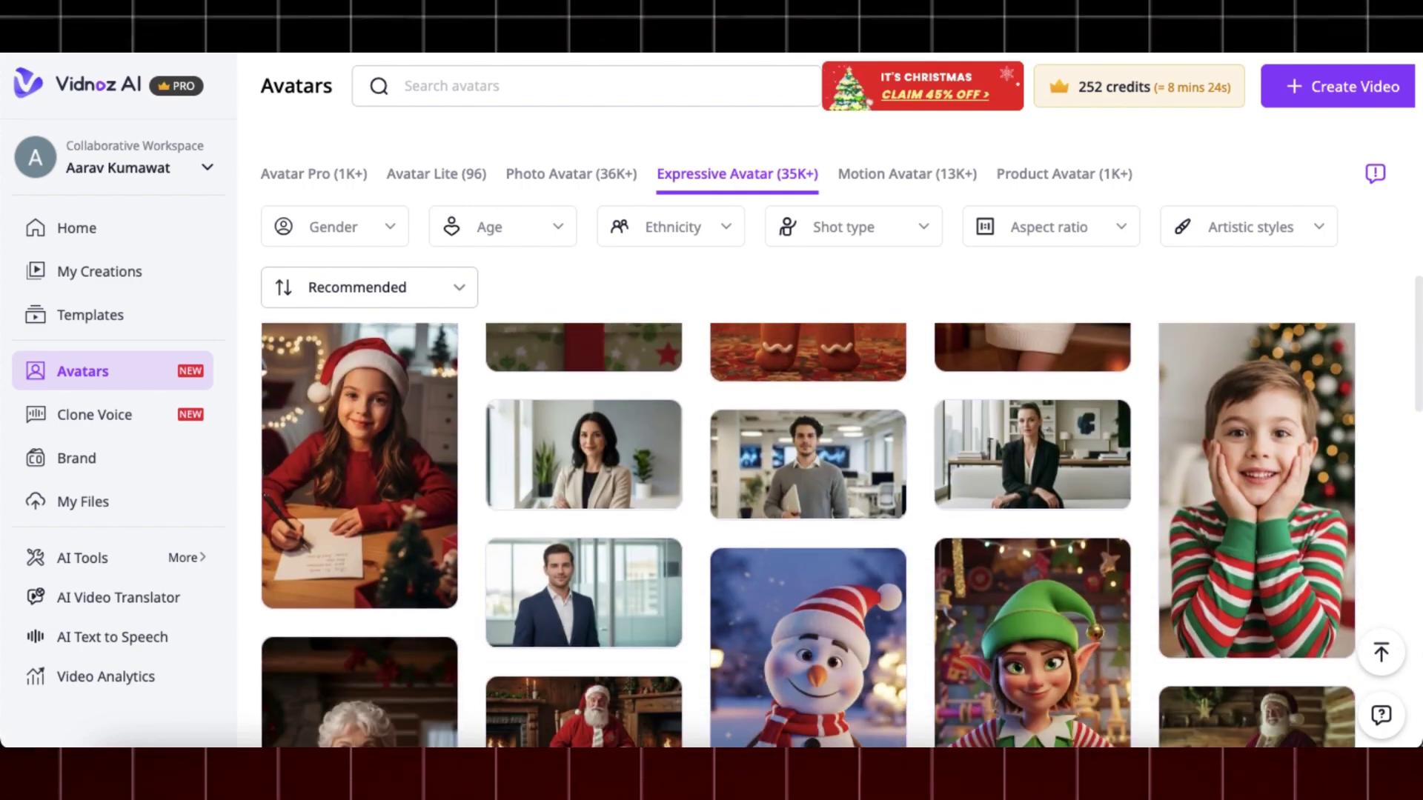
{"action": "scroll", "coordinate": [928, 416], "scroll_direction": "down", "scroll_amount": 1}
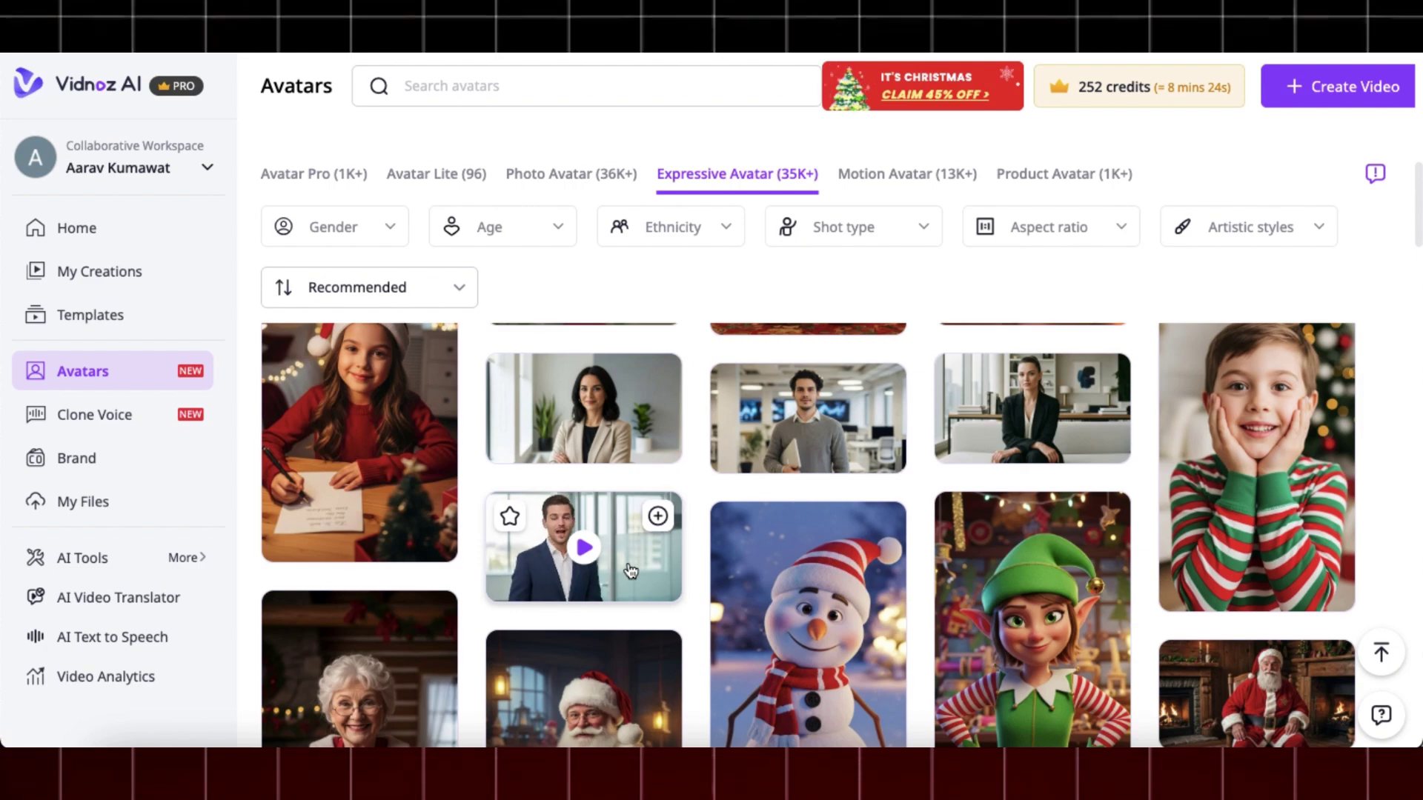
{"action": "scroll", "coordinate": [631, 570], "scroll_direction": "up", "scroll_amount": 5}
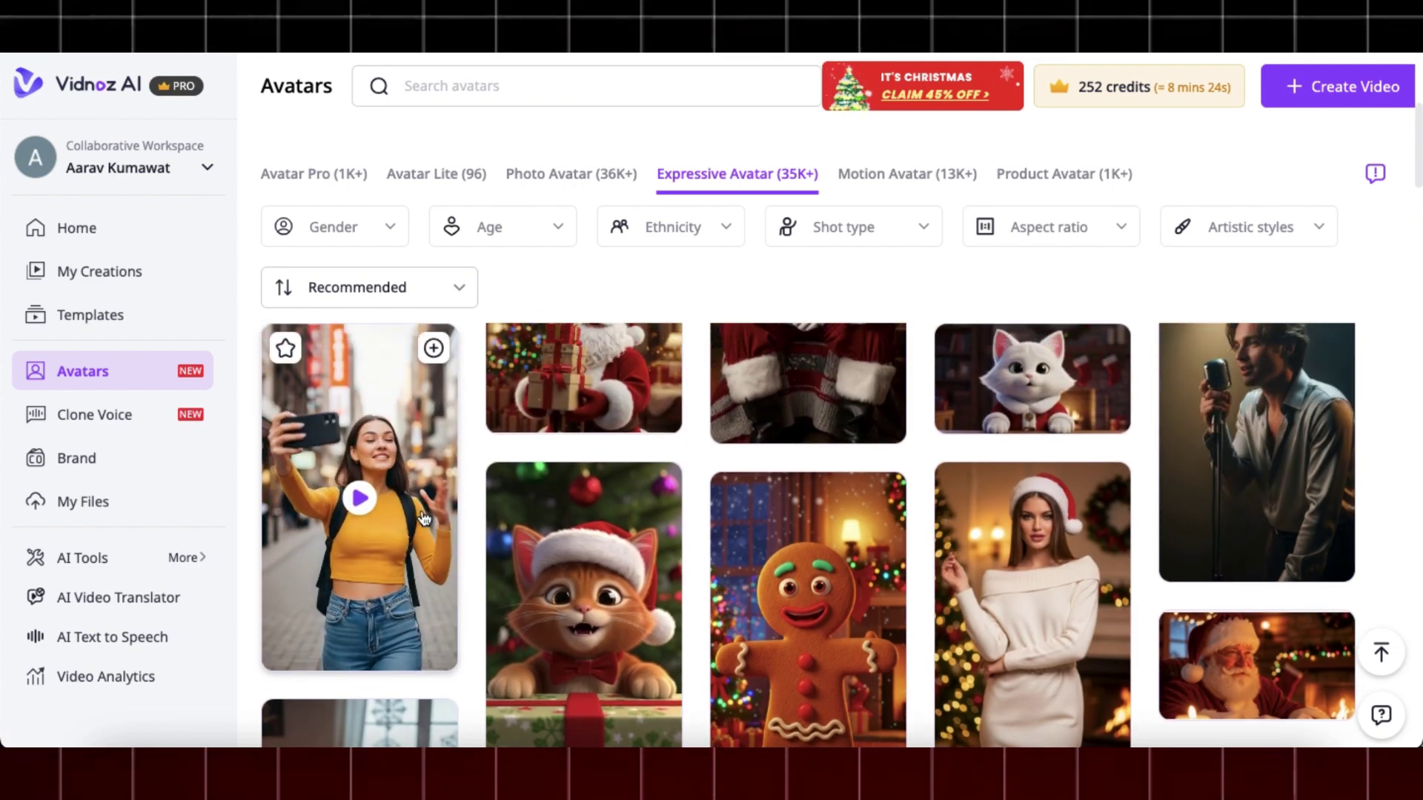
{"action": "scroll", "coordinate": [424, 519], "scroll_direction": "up", "scroll_amount": 5}
Check the gender, age, ethnicity, aspect ratio and artistic style filters, then preview Male Gamer.
{"action": "left_click", "coordinate": [390, 230]}
{"action": "left_click", "coordinate": [549, 232]}
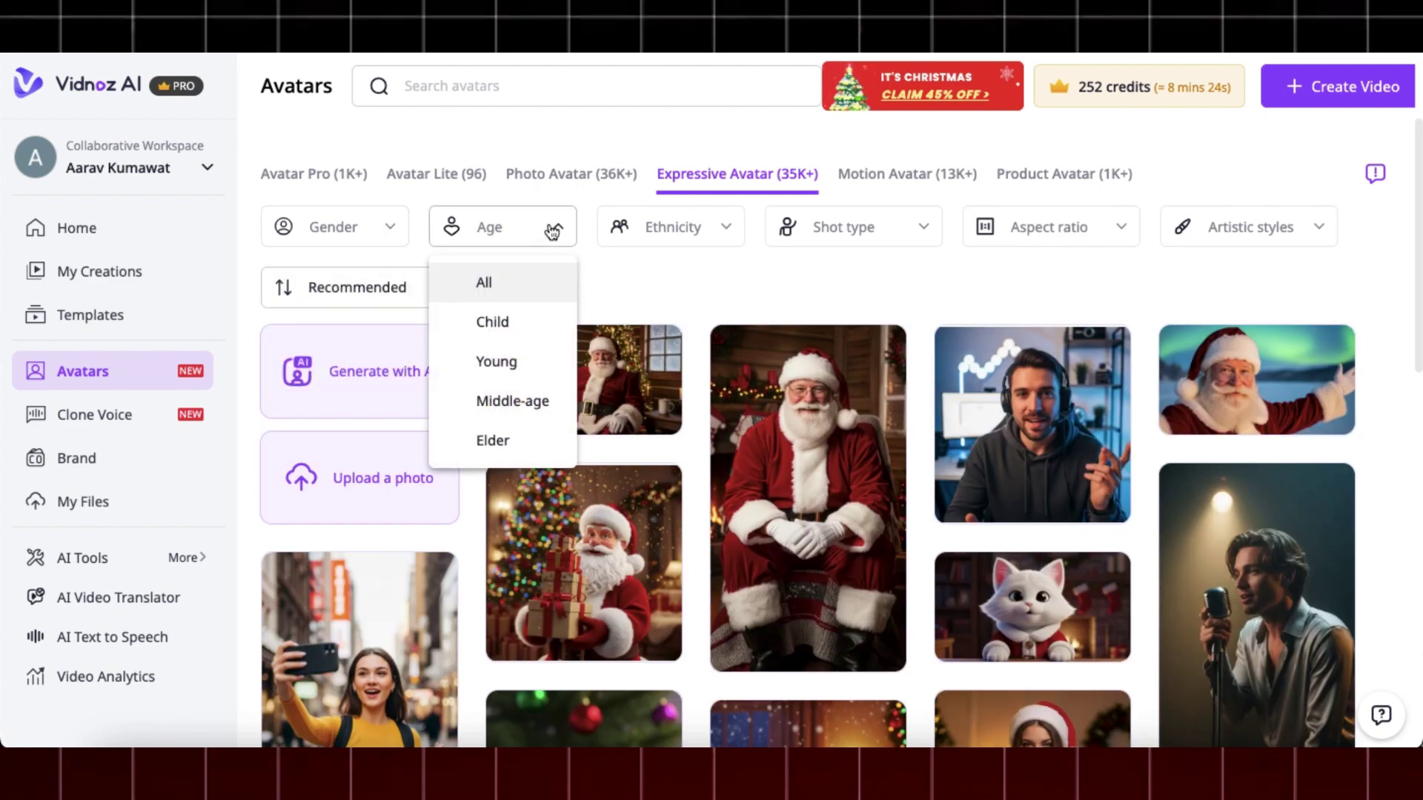
{"action": "left_click", "coordinate": [719, 232]}
{"action": "left_click", "coordinate": [1039, 230]}
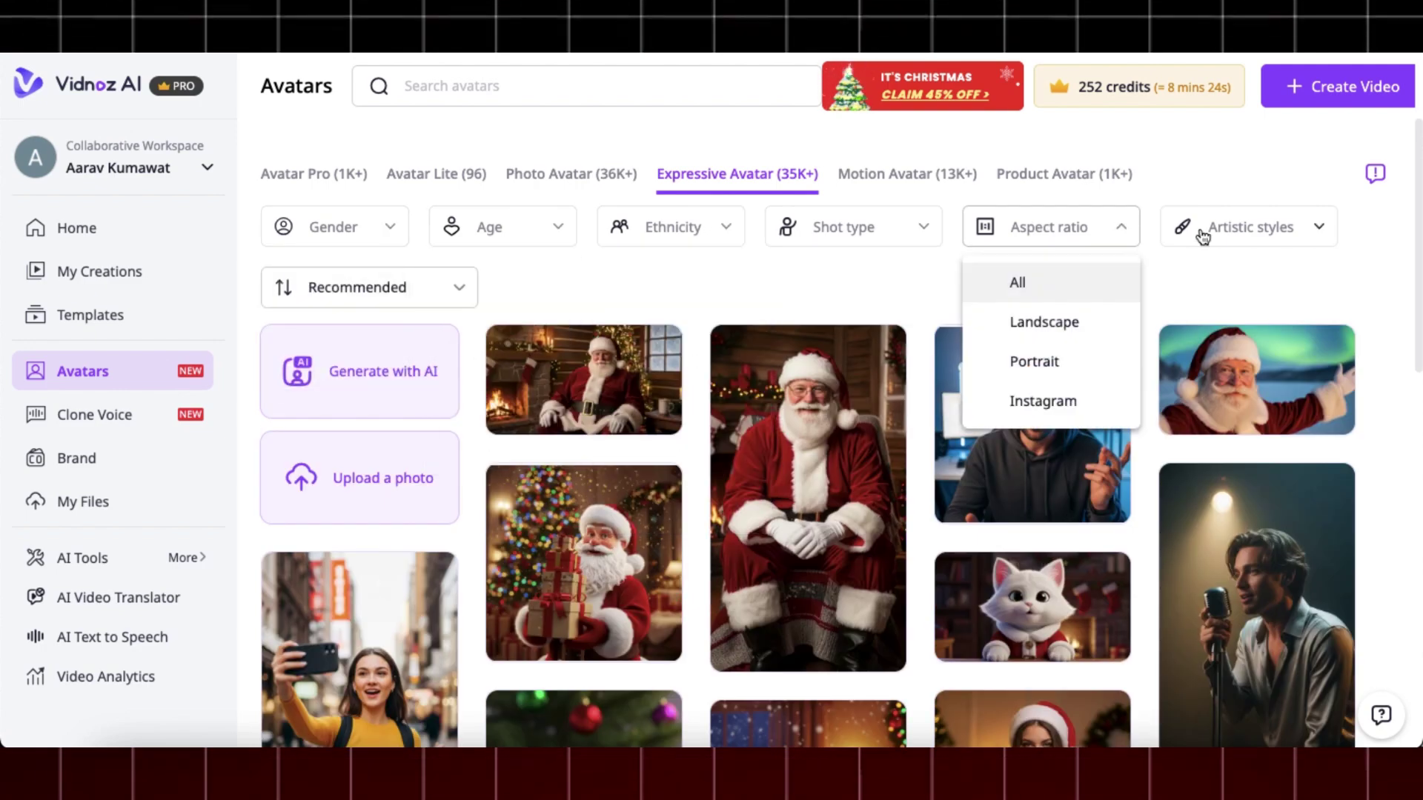
{"action": "left_click", "coordinate": [1233, 234]}
{"action": "left_click", "coordinate": [1236, 236]}
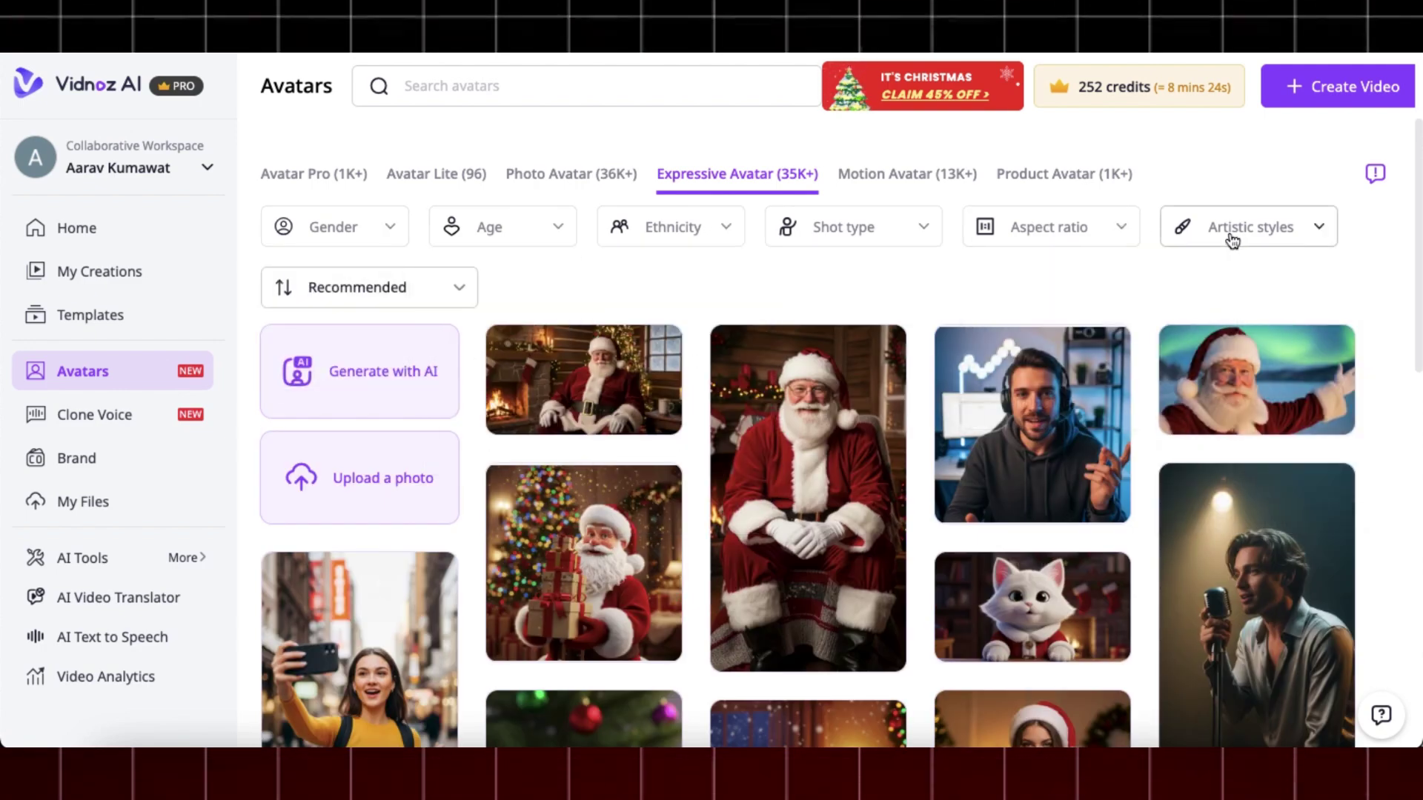
{"action": "left_click", "coordinate": [1078, 416]}
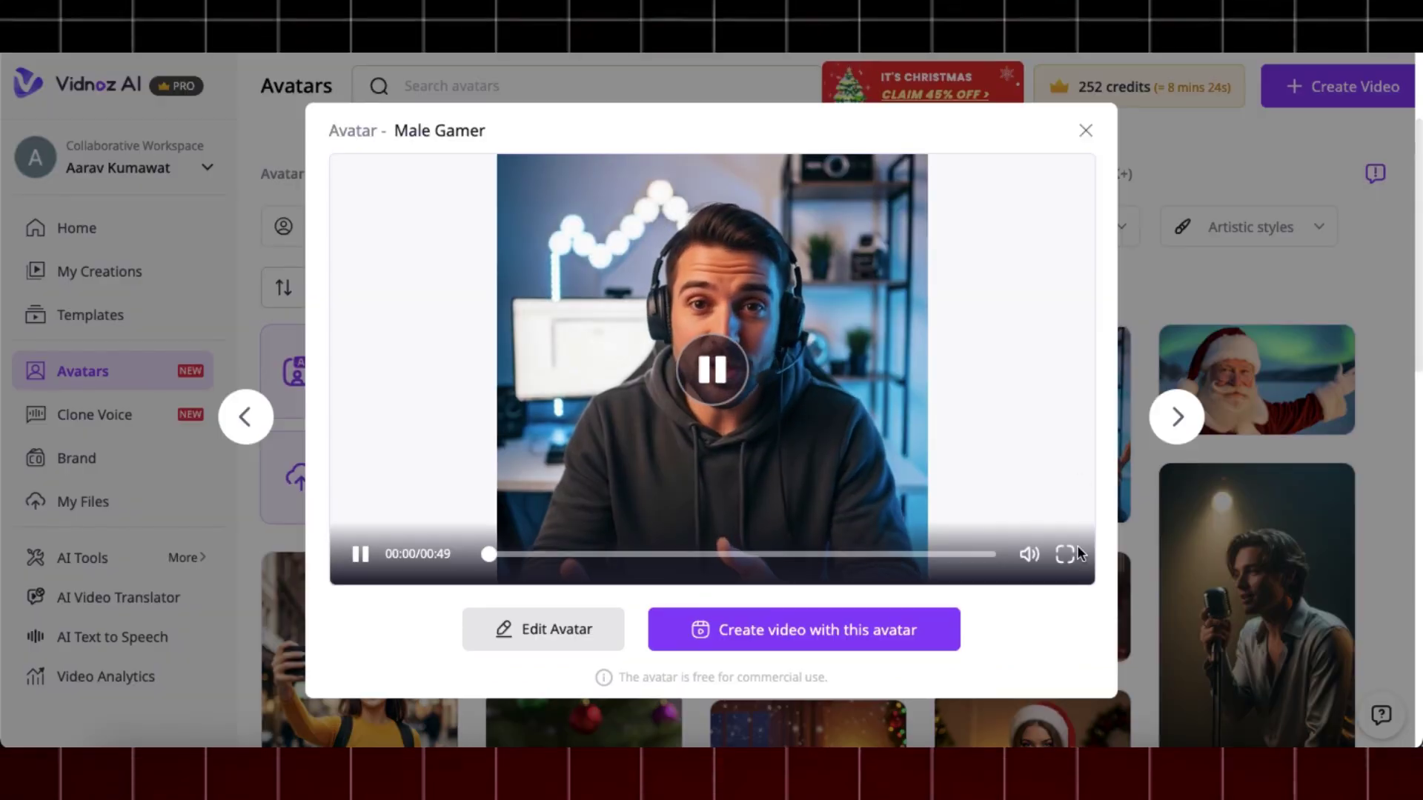
Pause the Male Gamer preview and bring up the Landscape, Portrait and Instagram choices.
{"action": "left_click", "coordinate": [704, 387]}
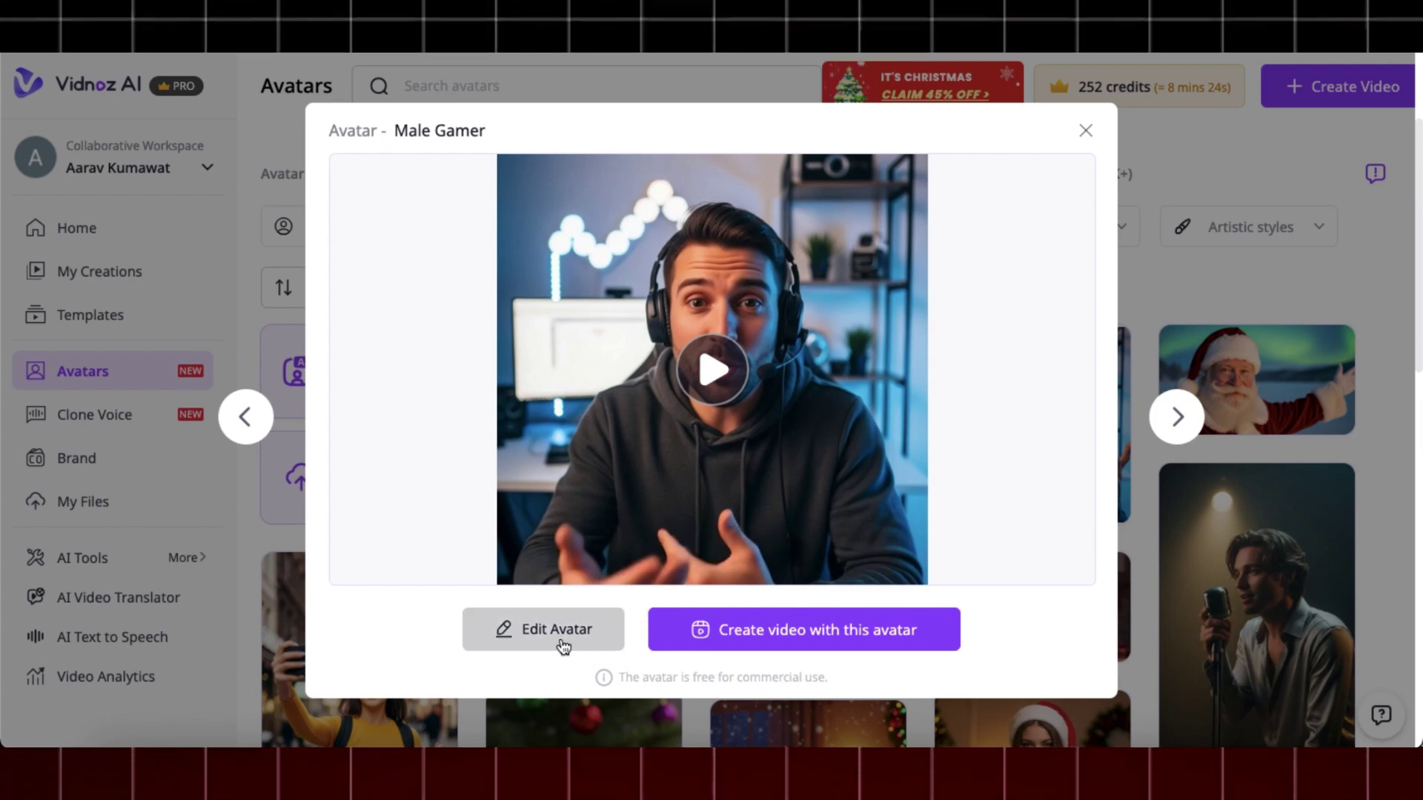
{"action": "mouse_move", "coordinate": [726, 632]}
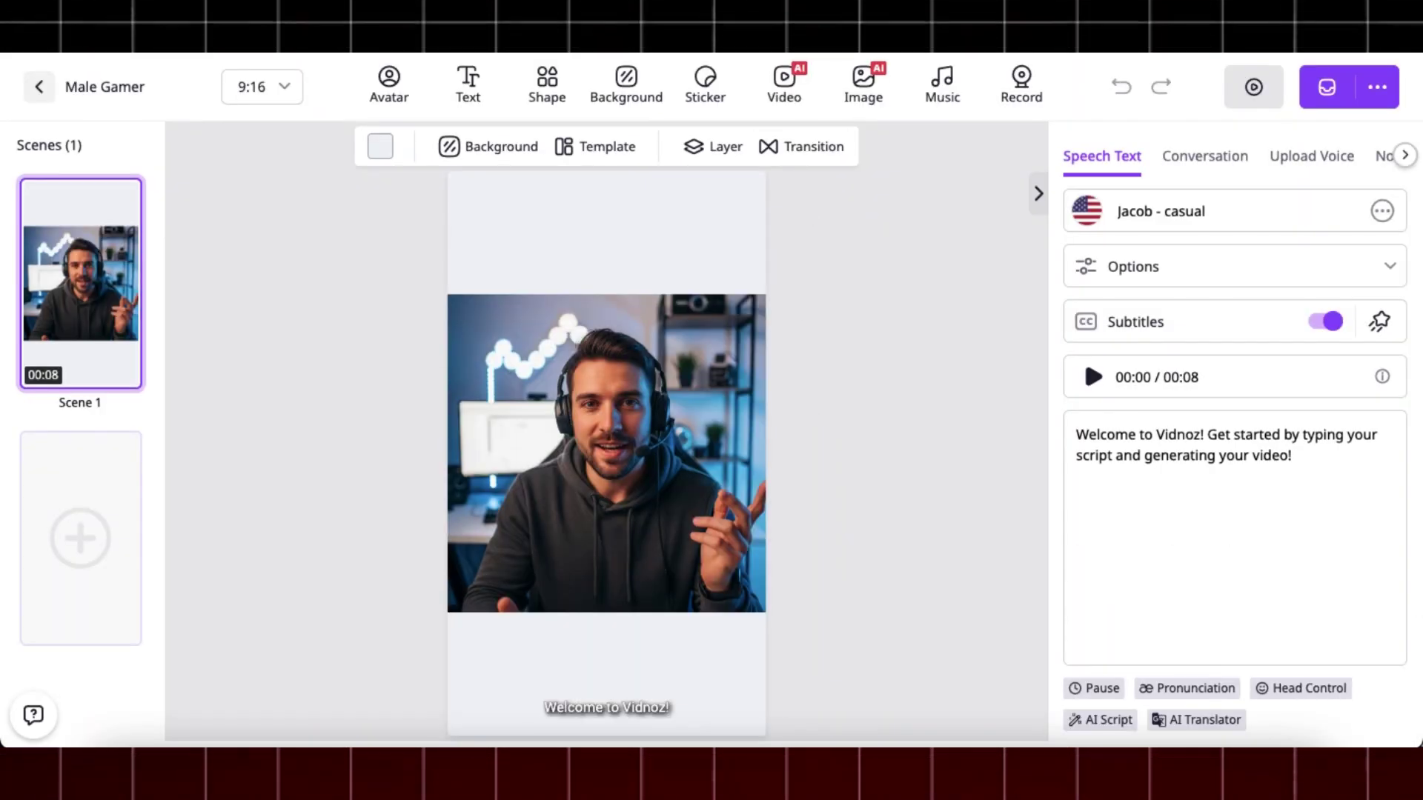
Replace the default speech text with the pasted channel-welcome script, now 00:09 long.
{"action": "left_click_drag", "start_coordinate": [1133, 505], "coordinate": [1046, 425]}
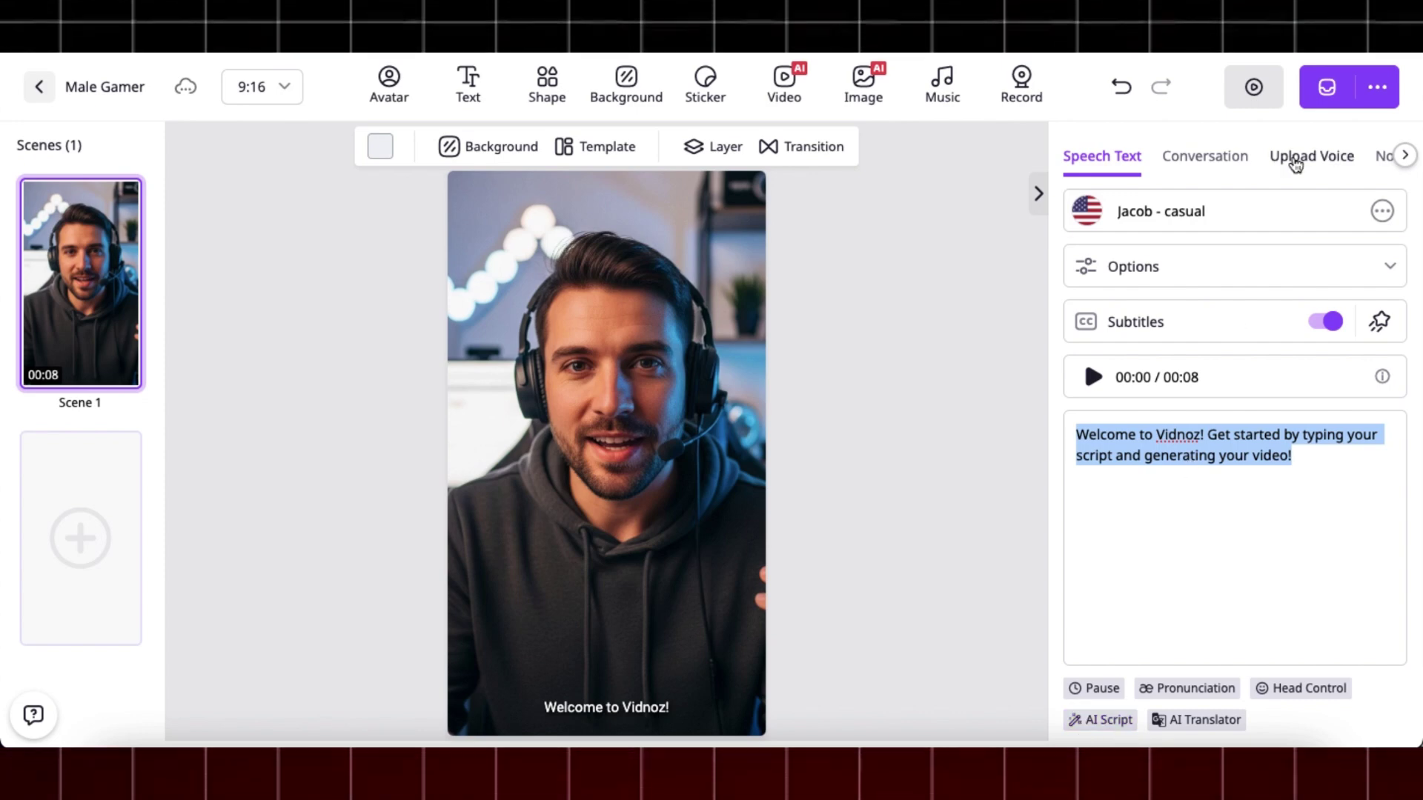
{"action": "left_click", "coordinate": [1293, 156]}
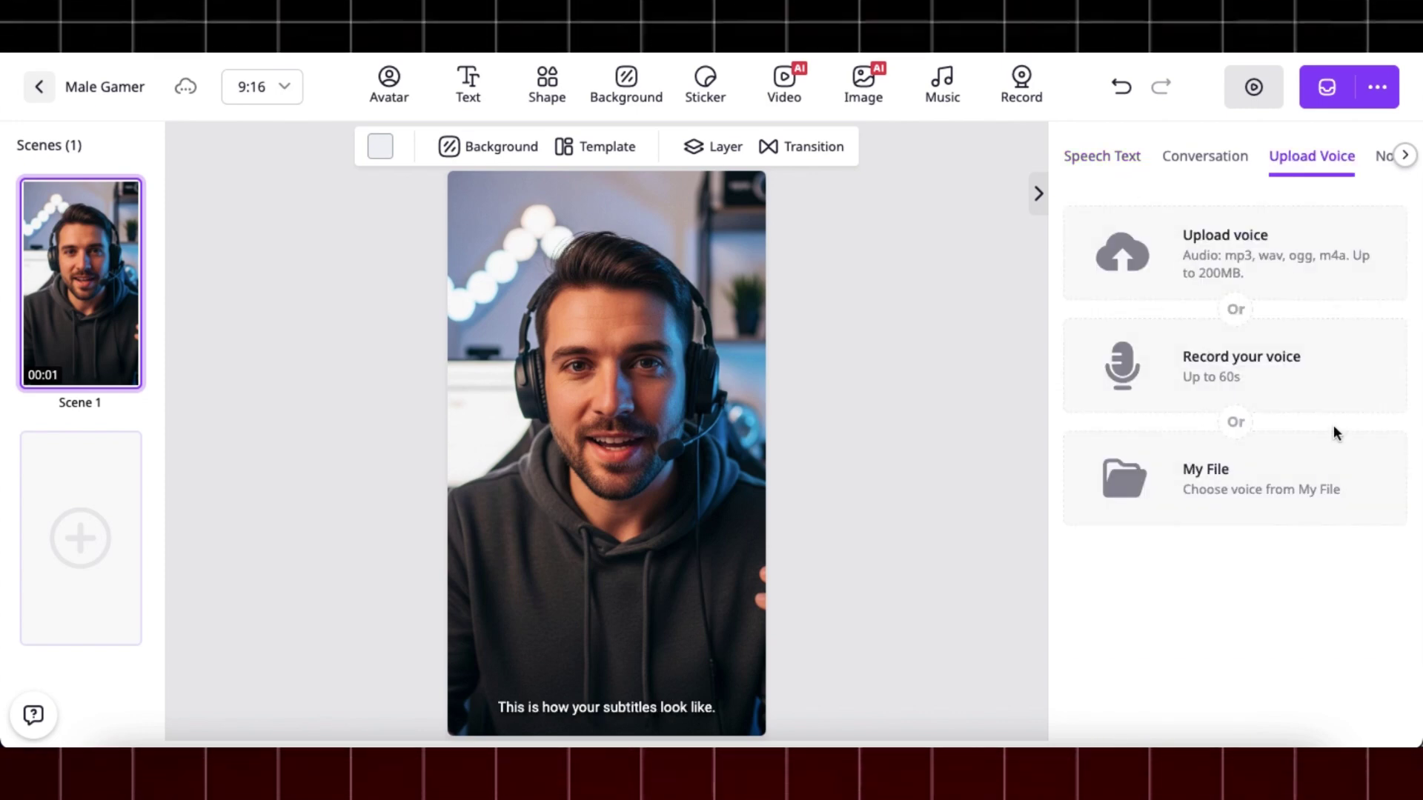
{"action": "left_click", "coordinate": [1074, 156]}
{"action": "left_click_drag", "start_coordinate": [1256, 588], "coordinate": [1065, 430]}
{"action": "key", "text": "BackSpace"}
{"action": "type", "text": "Hello Everyone Welcome to Grow with Ank. This AI avatar is created using Vidnoz AI."}
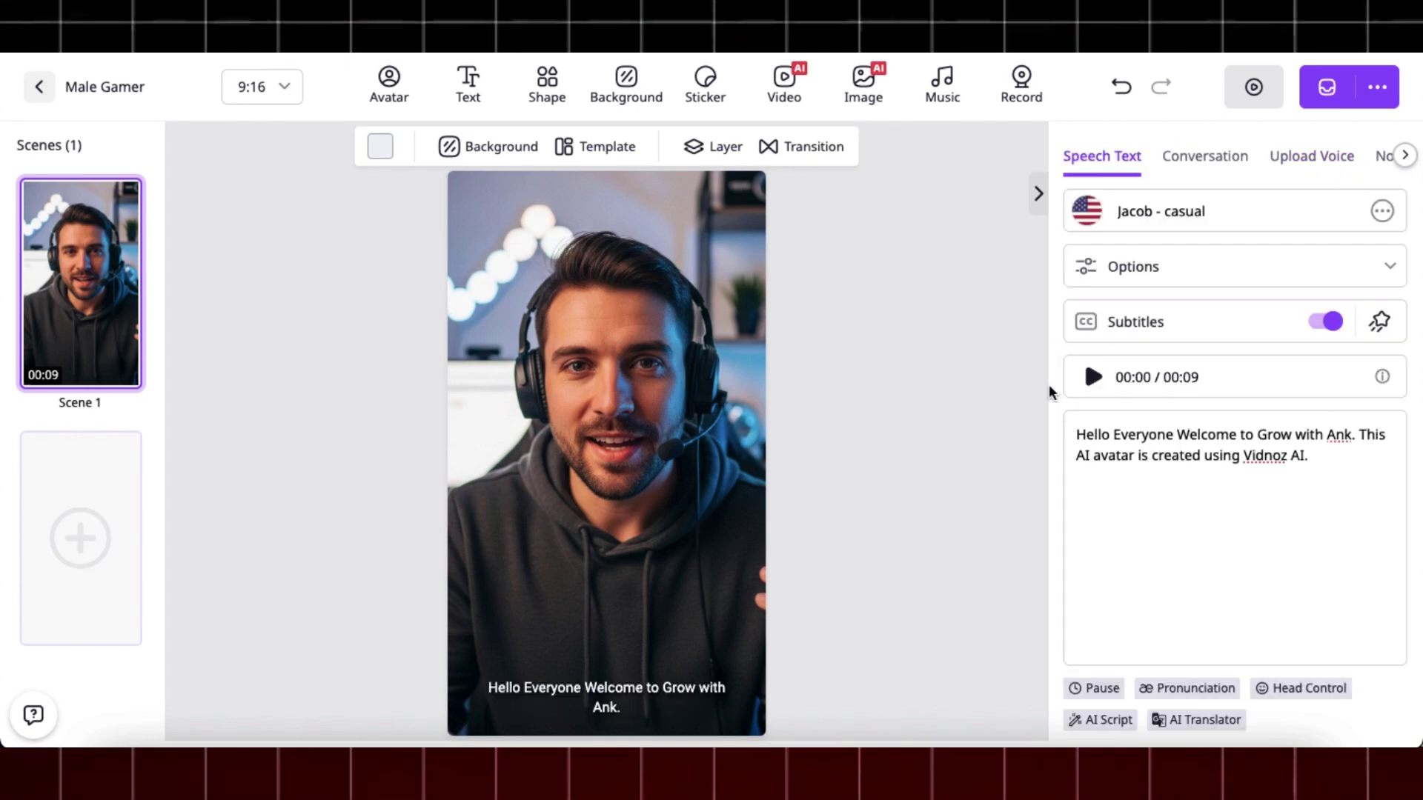
Set the avatar voice to Jacob - professional and bring up the Popular stock stickers.
{"action": "left_click", "coordinate": [1110, 219]}
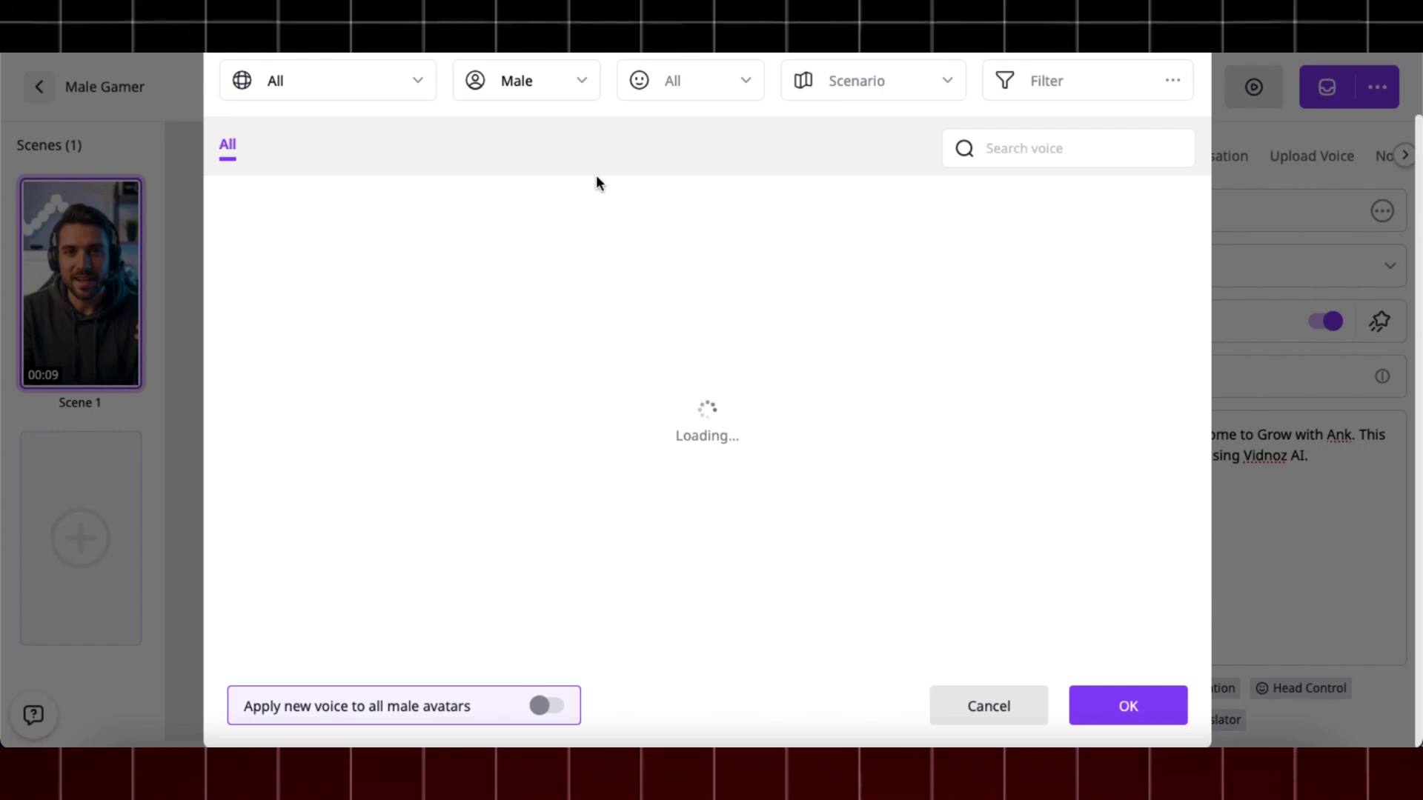
{"action": "scroll", "coordinate": [599, 319], "scroll_direction": "up", "scroll_amount": 15}
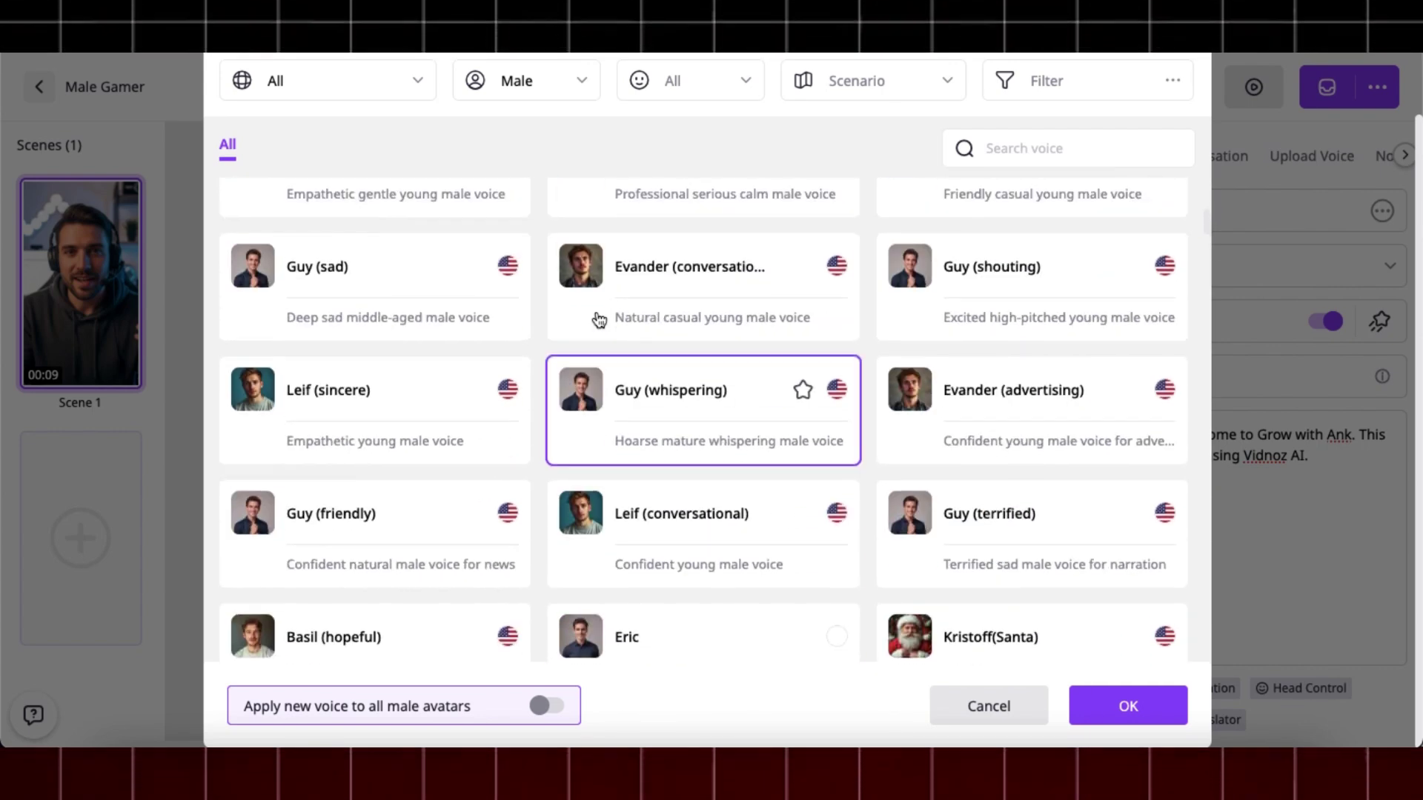
{"action": "scroll", "coordinate": [598, 318], "scroll_direction": "down", "scroll_amount": 5}
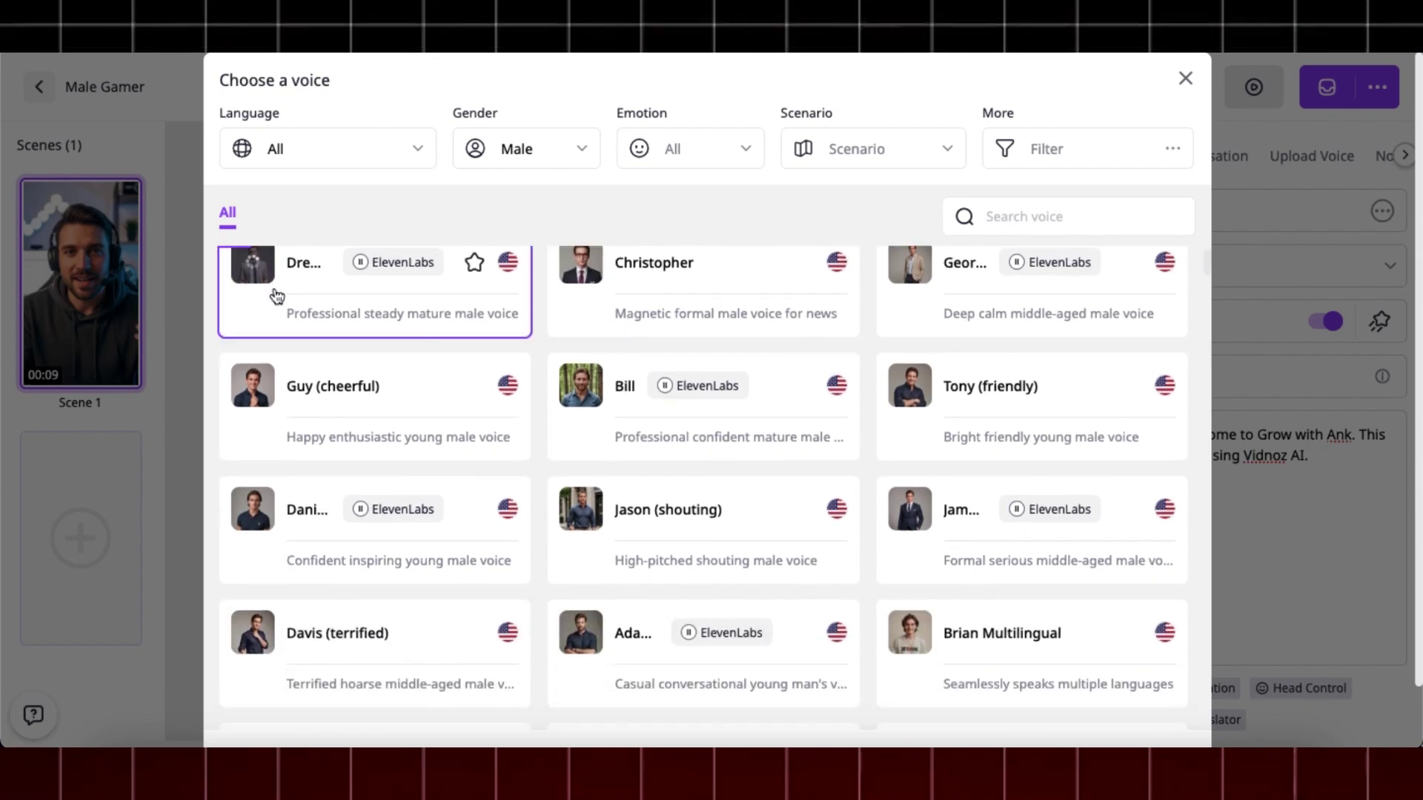
{"action": "key", "text": "Escape"}
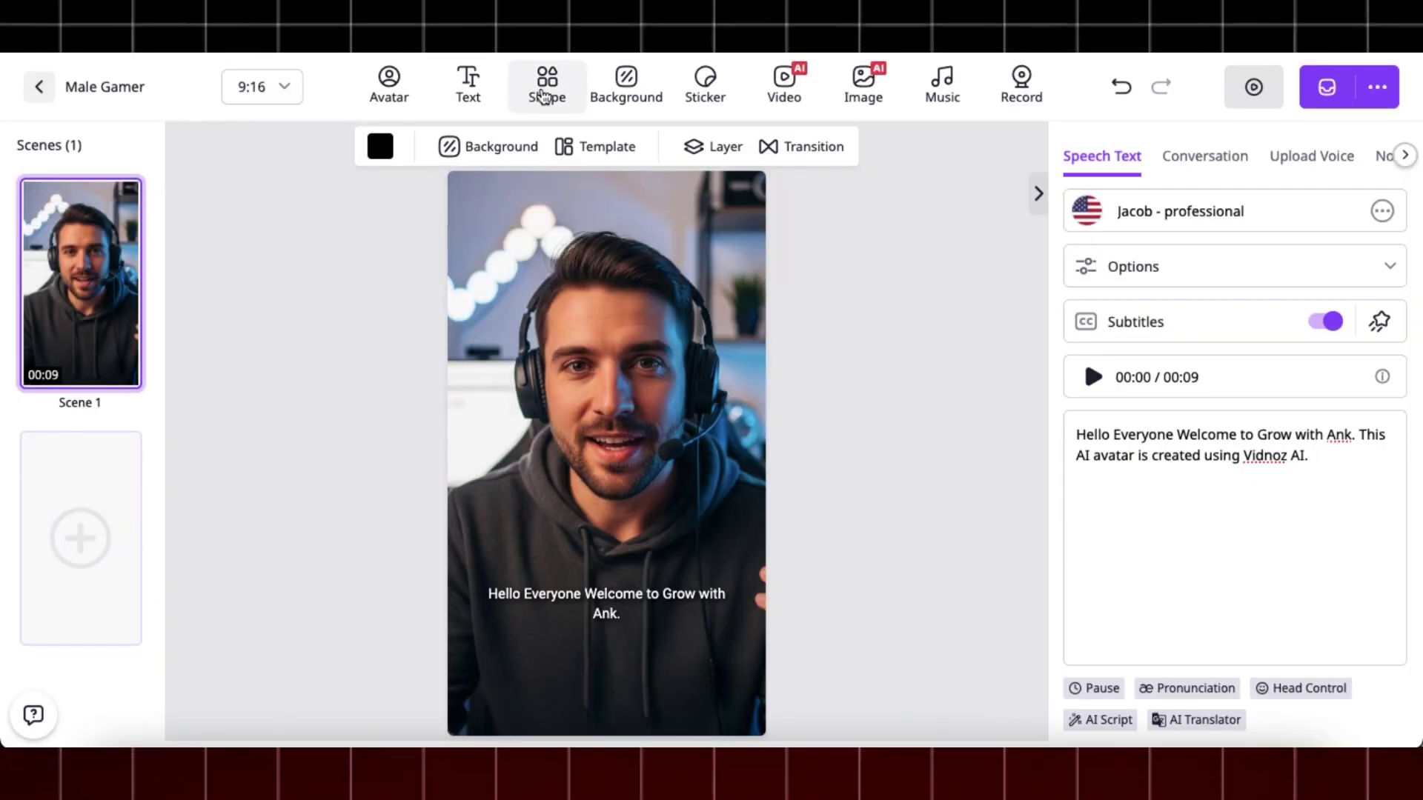
{"action": "left_click", "coordinate": [609, 103]}
{"action": "left_click", "coordinate": [710, 98]}
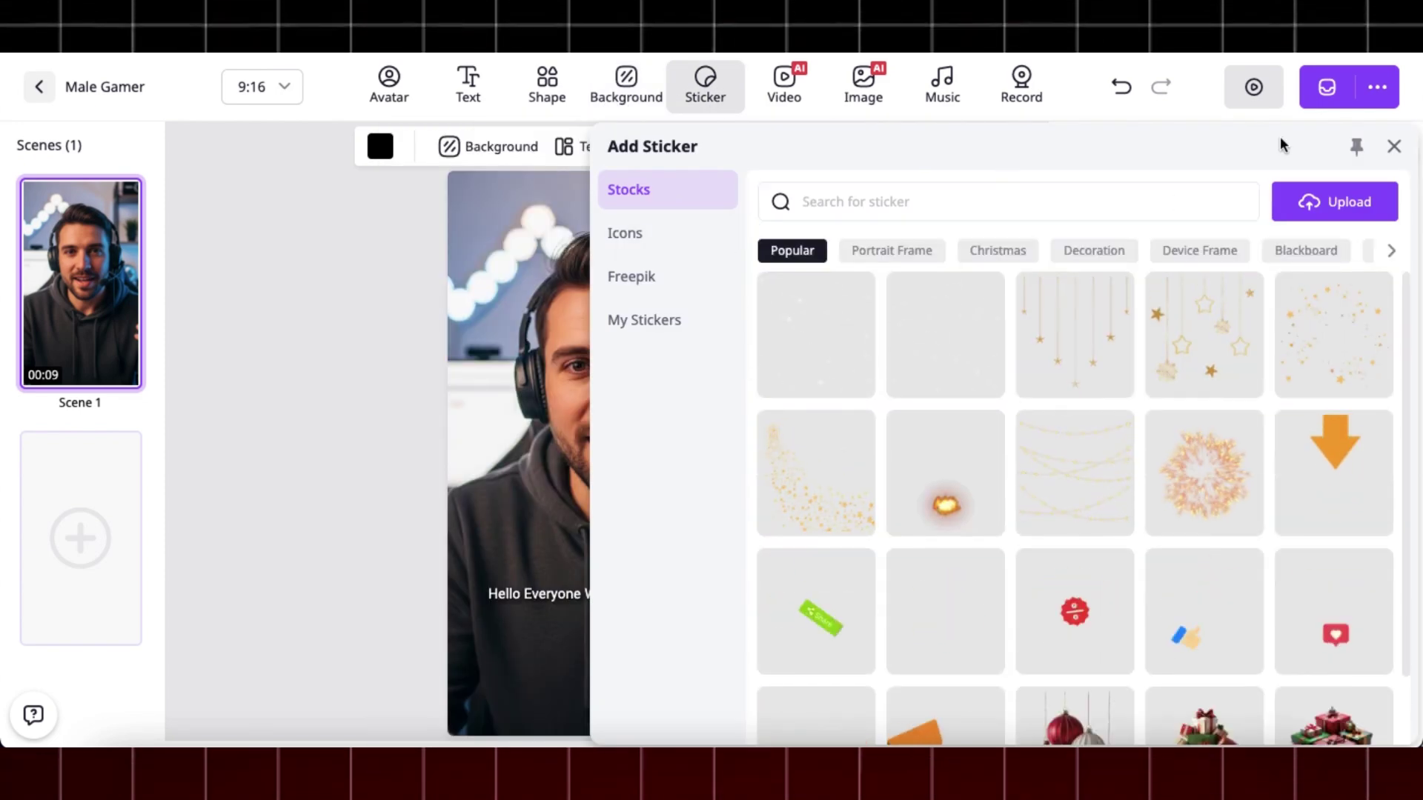
Insert a 0.2-second pause after "Hello Everyone" in the script.
{"action": "left_click", "coordinate": [1398, 147]}
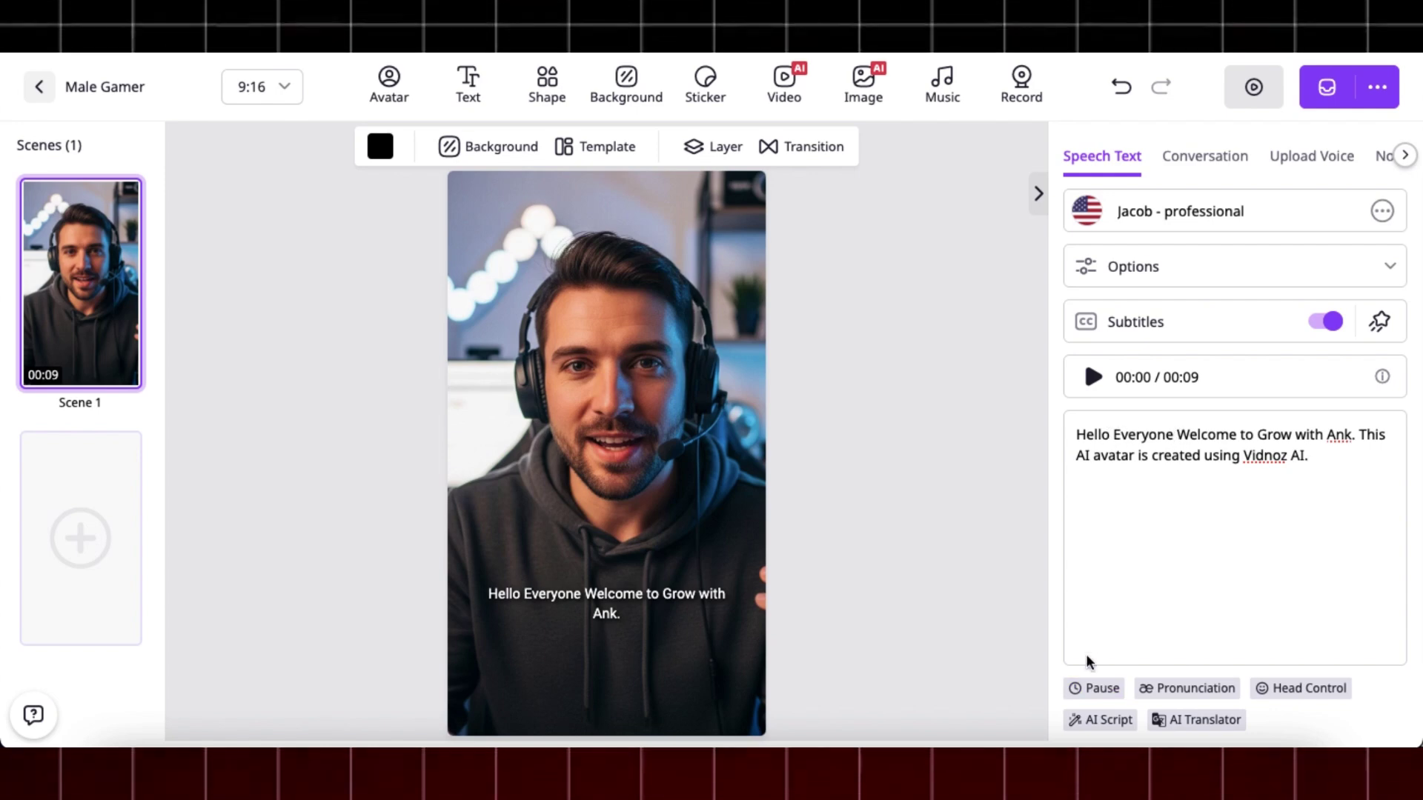
{"action": "left_click", "coordinate": [1092, 687]}
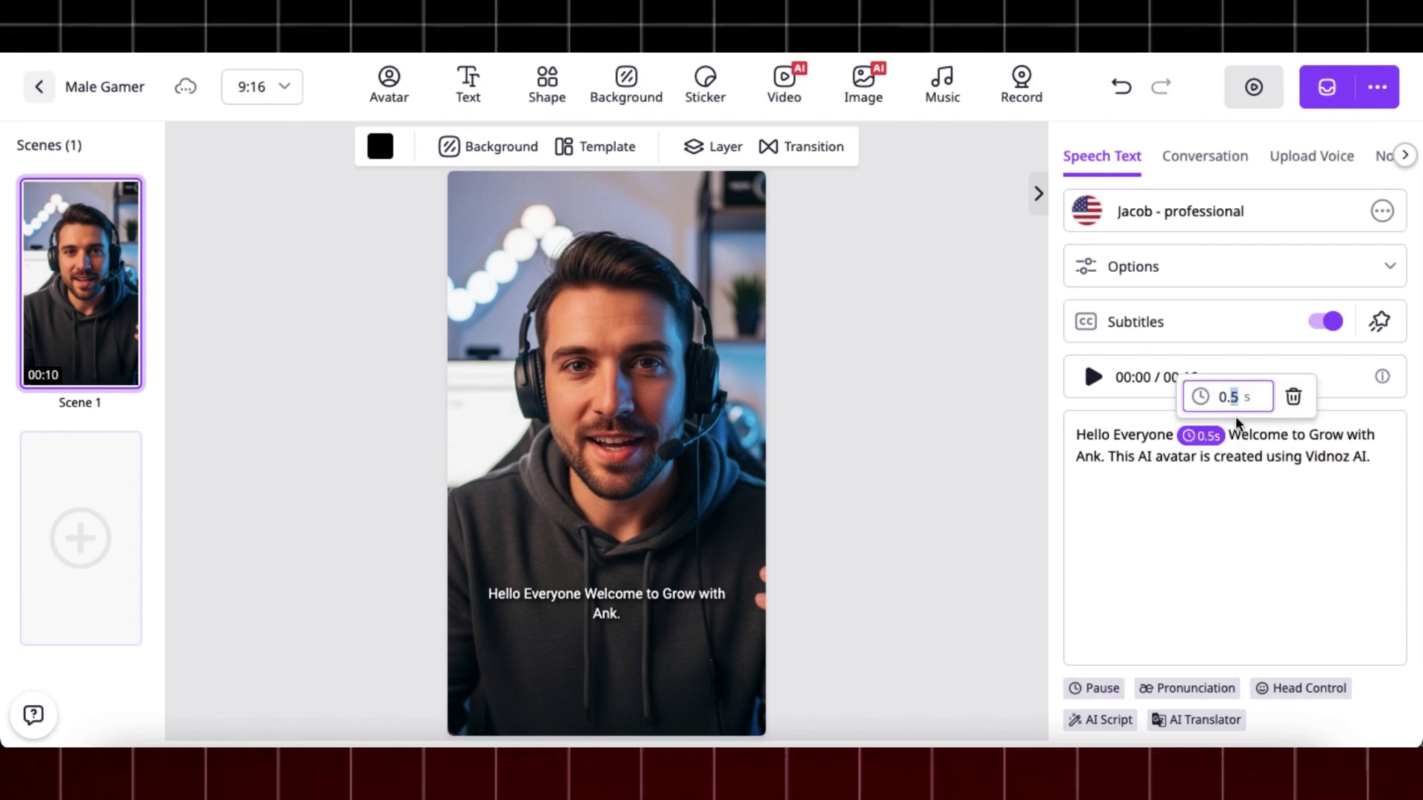
{"action": "left_click", "coordinate": [1208, 496]}
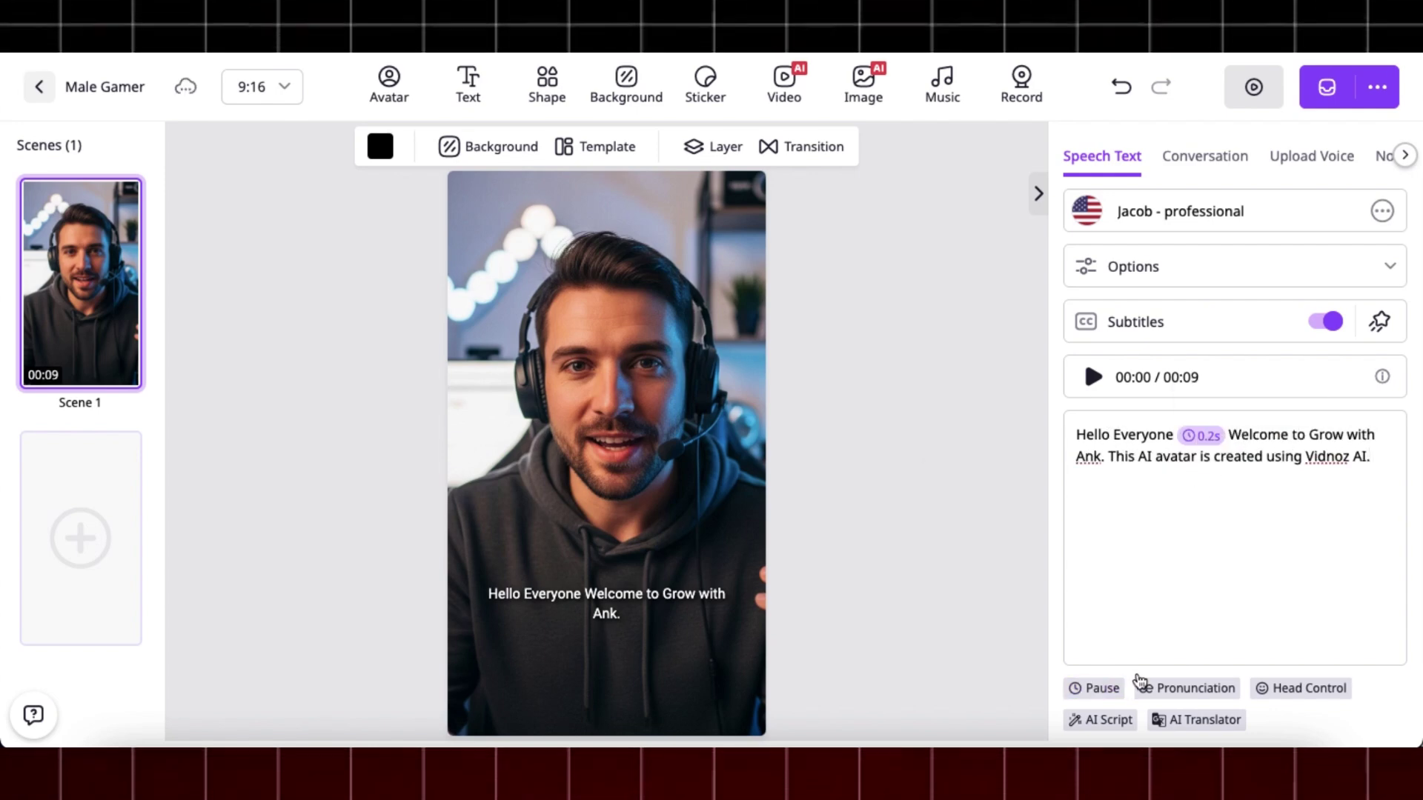
Try the AI Translator with Spanish, then close it without applying the translation.
{"action": "left_click", "coordinate": [1204, 721]}
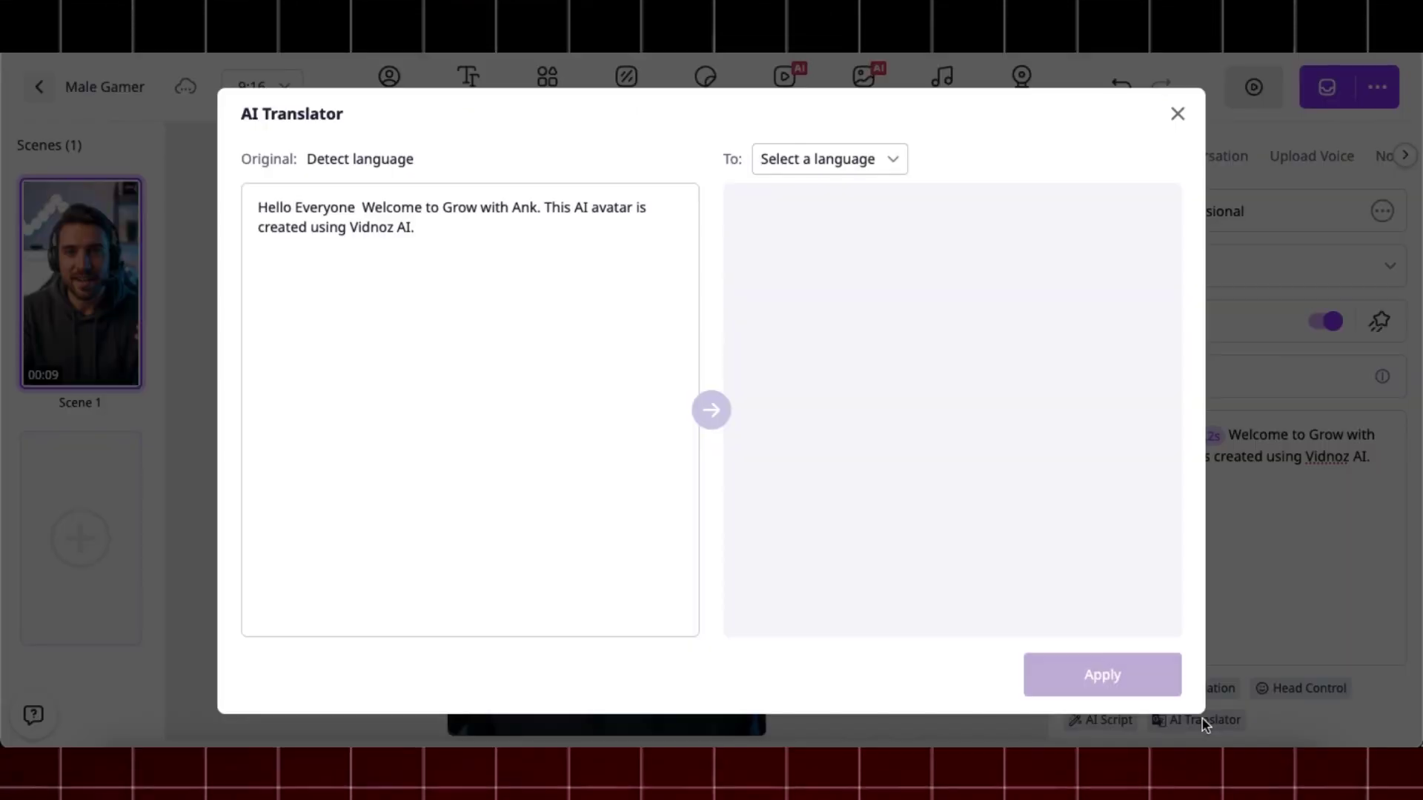
{"action": "left_click", "coordinate": [895, 163]}
{"action": "scroll", "coordinate": [823, 400], "scroll_direction": "down", "scroll_amount": 5}
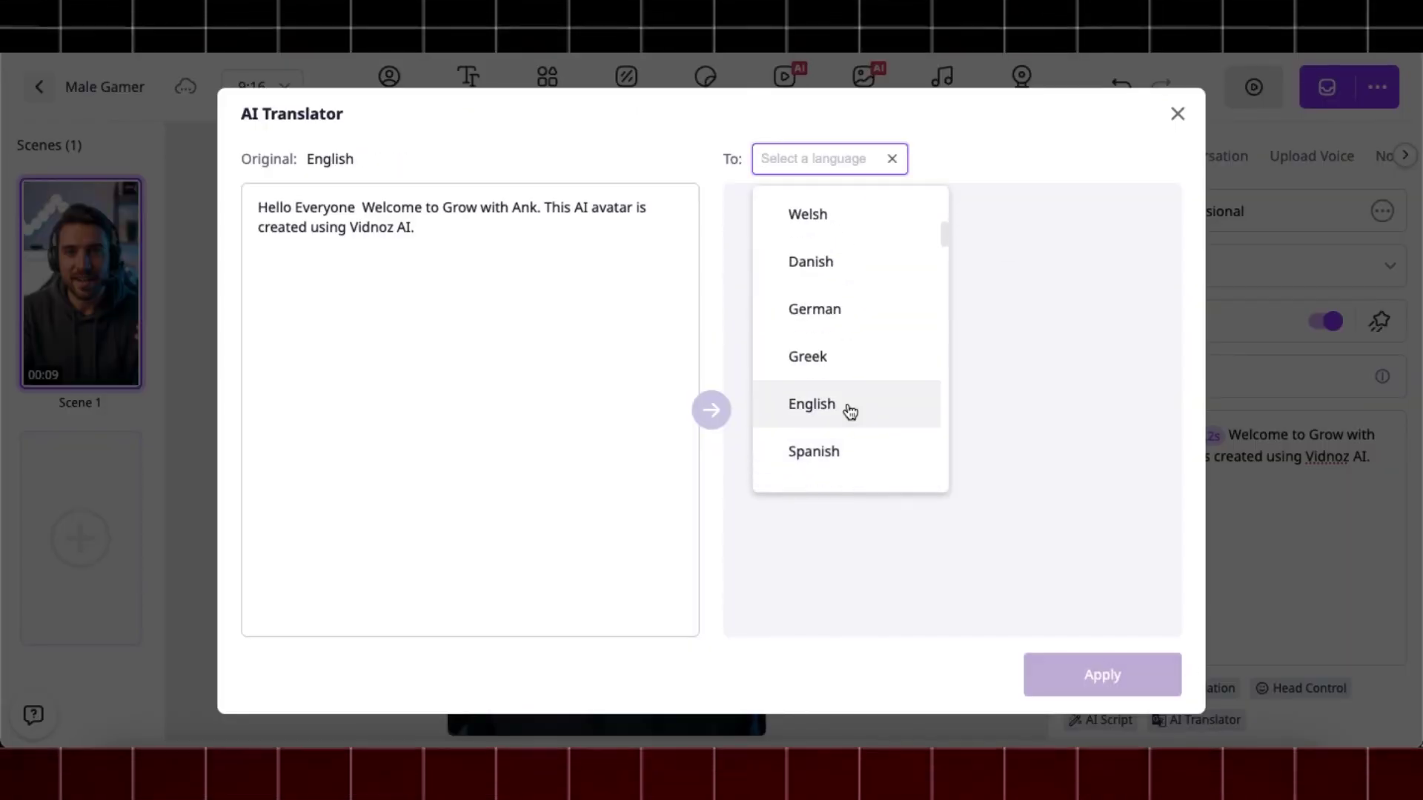
{"action": "left_click", "coordinate": [814, 451]}
{"action": "left_click", "coordinate": [1176, 113]}
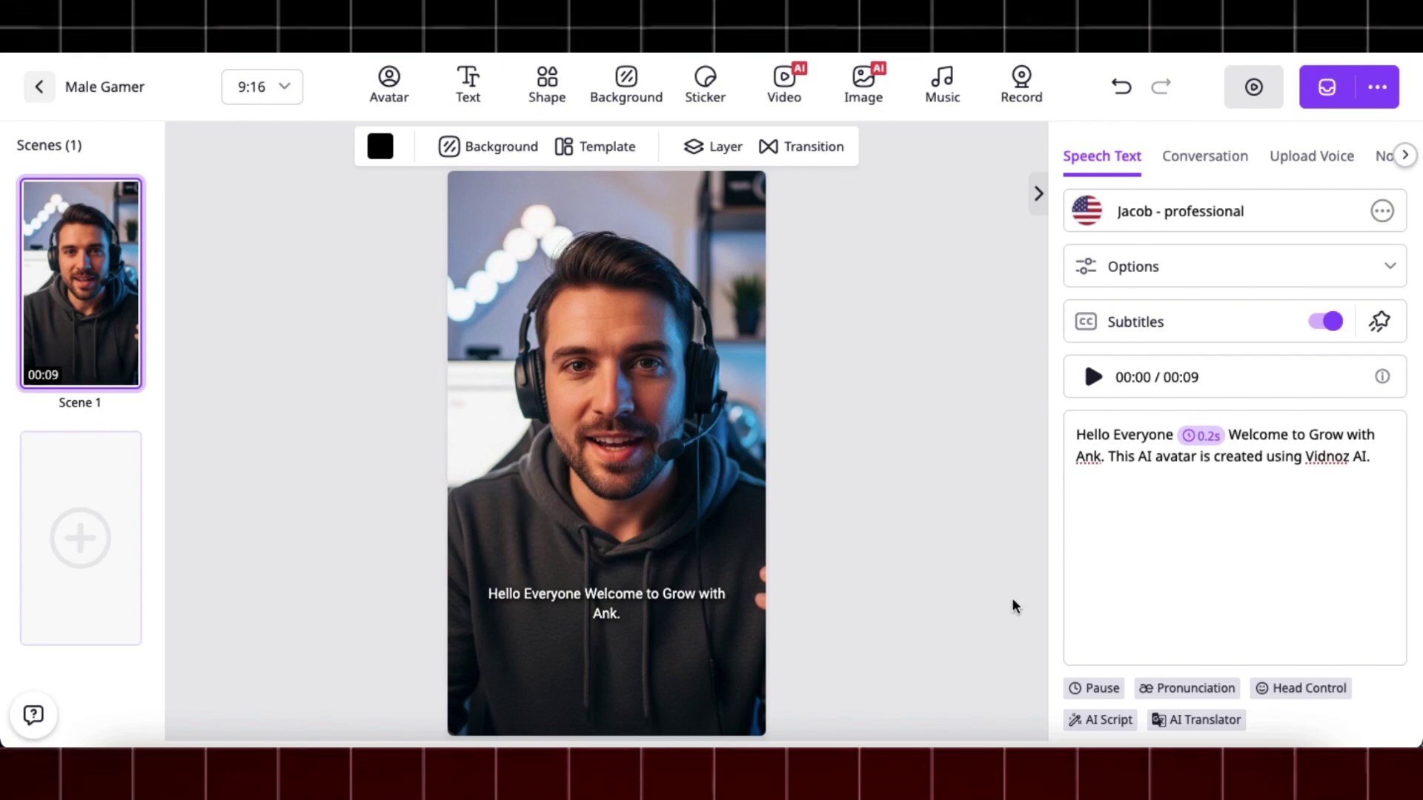
Generate the Male Gamer video, confirm the credit cost, and pause its preview.
{"action": "left_click", "coordinate": [1330, 92]}
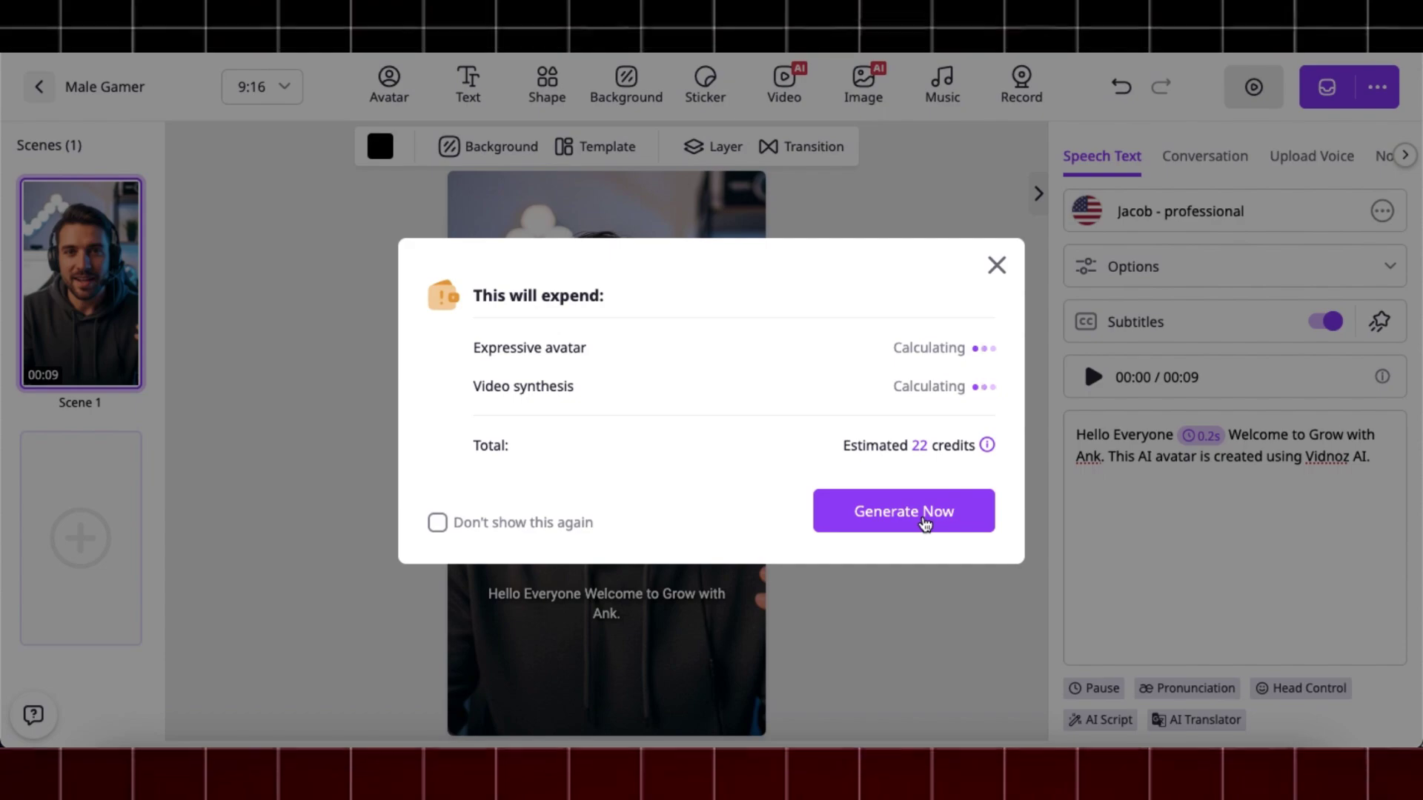
{"action": "left_click", "coordinate": [925, 524]}
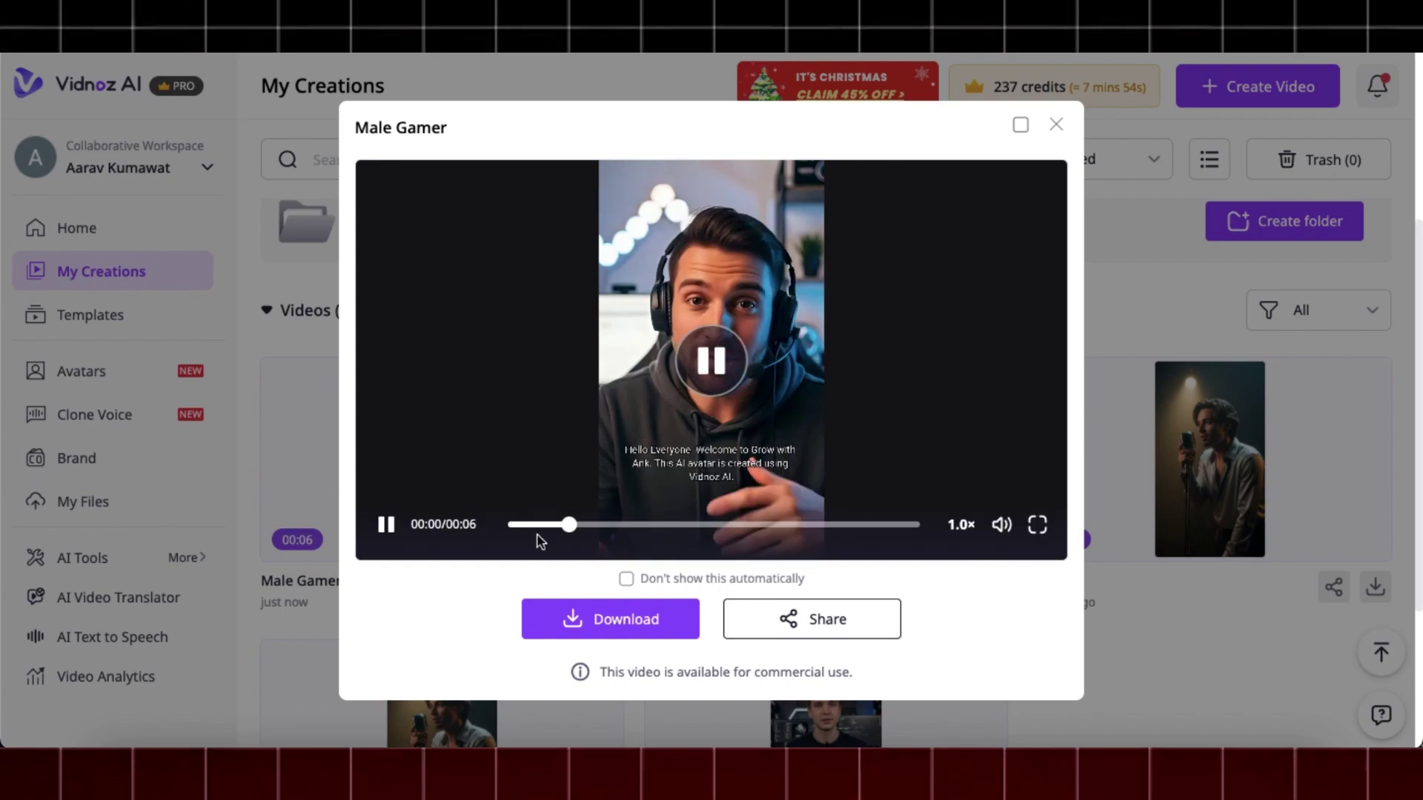
{"action": "left_click", "coordinate": [635, 630]}
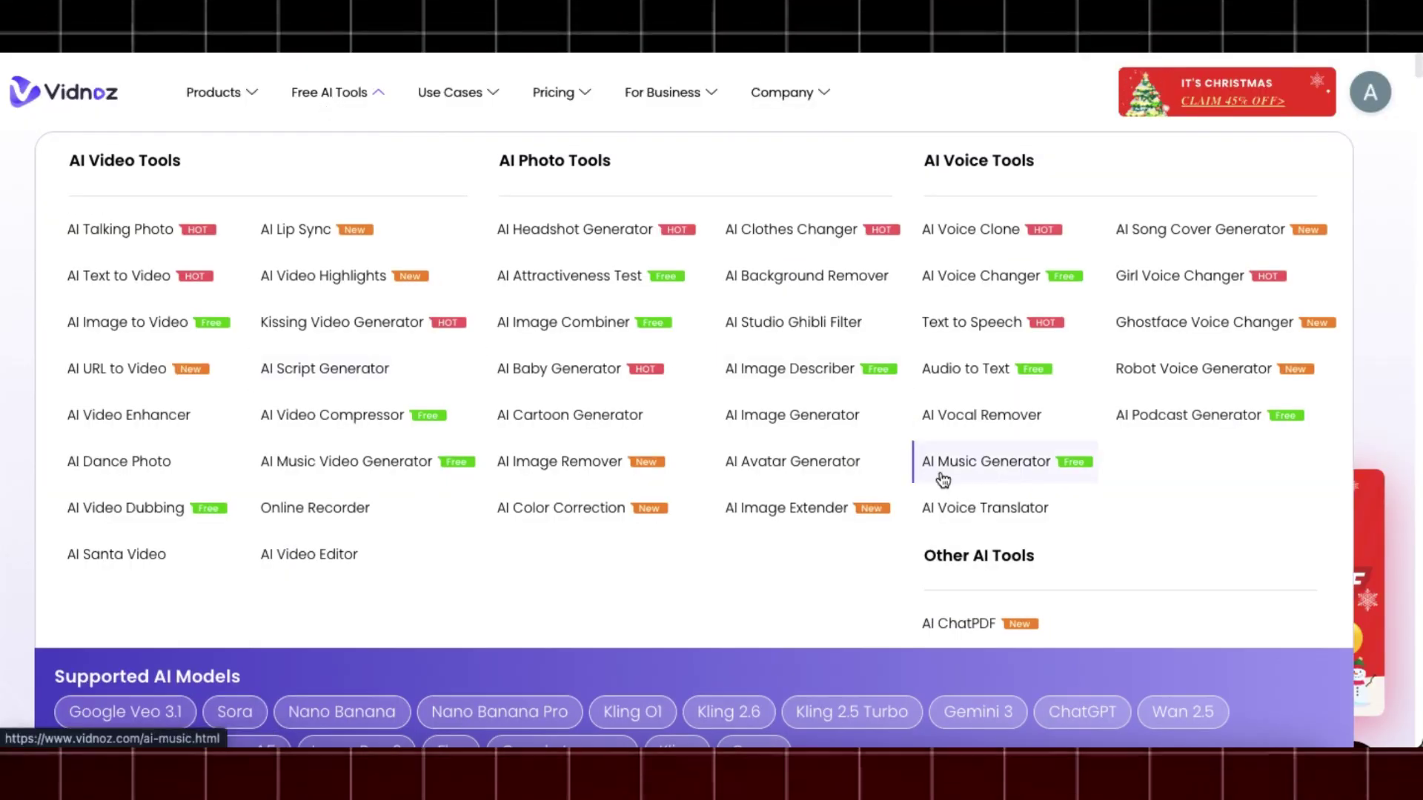
In AI Music Generator, title the song 'Music 1' and paste in the eight lyric lines.
{"action": "left_click", "coordinate": [1002, 478]}
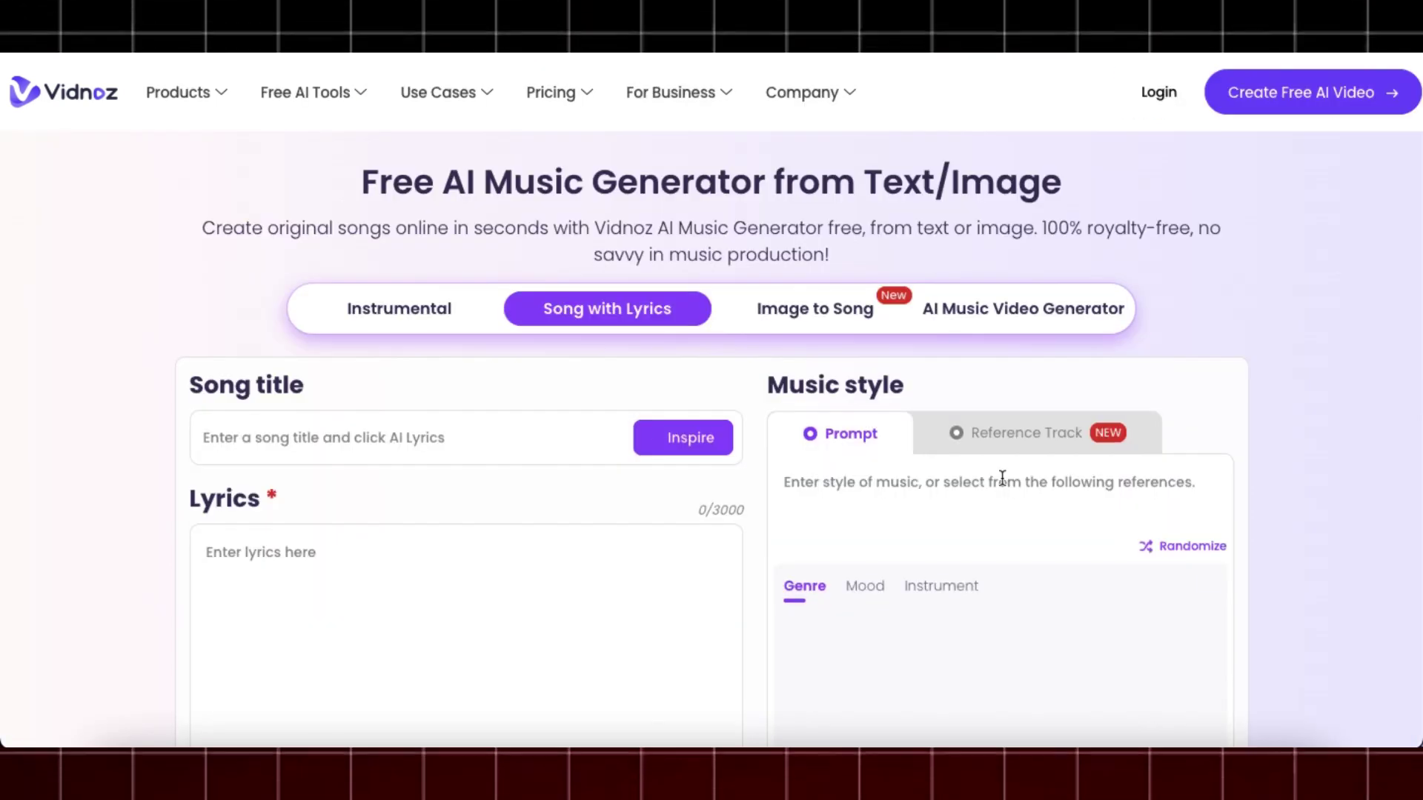
{"action": "scroll", "coordinate": [1002, 479], "scroll_direction": "down", "scroll_amount": 1}
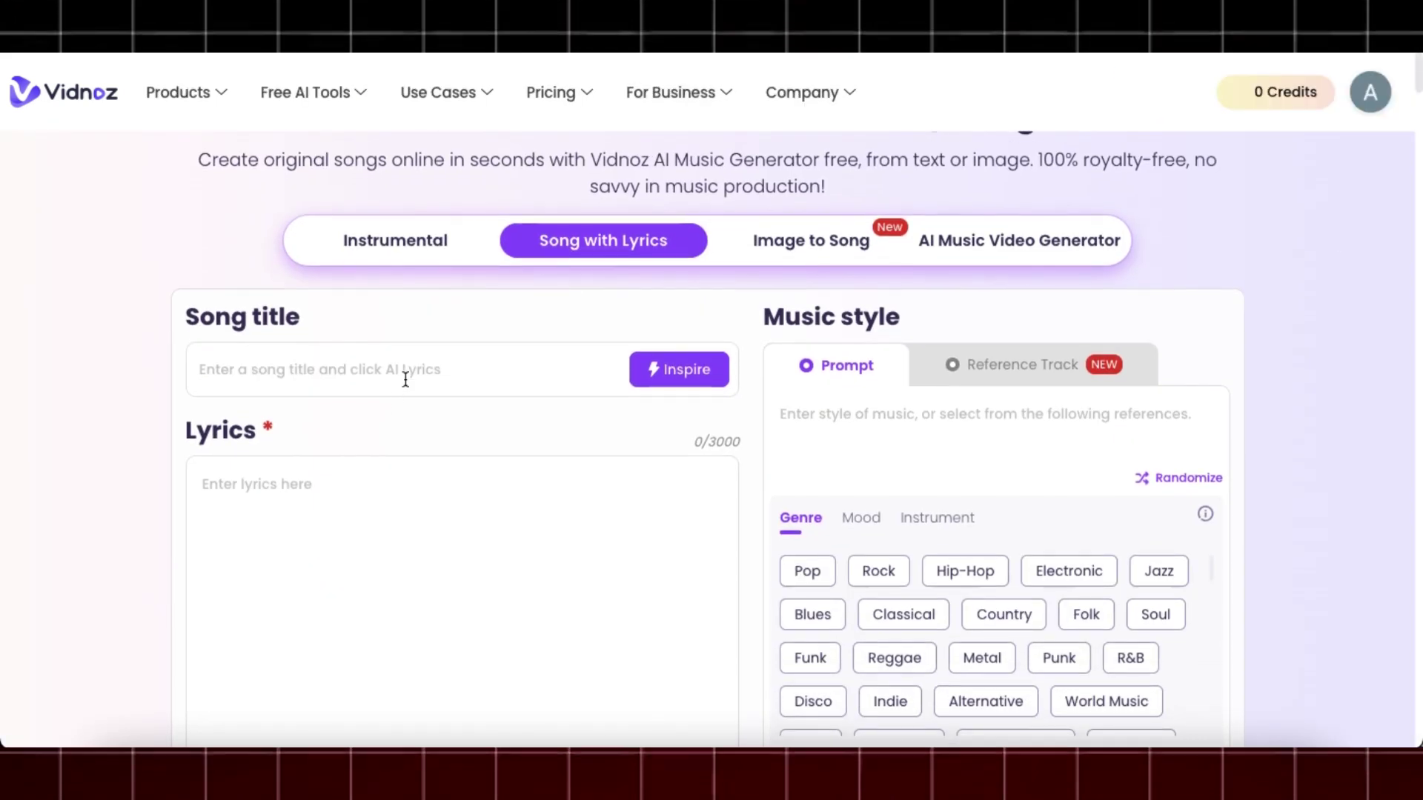
{"action": "left_click", "coordinate": [405, 380]}
{"action": "type", "text": "Music 1"}
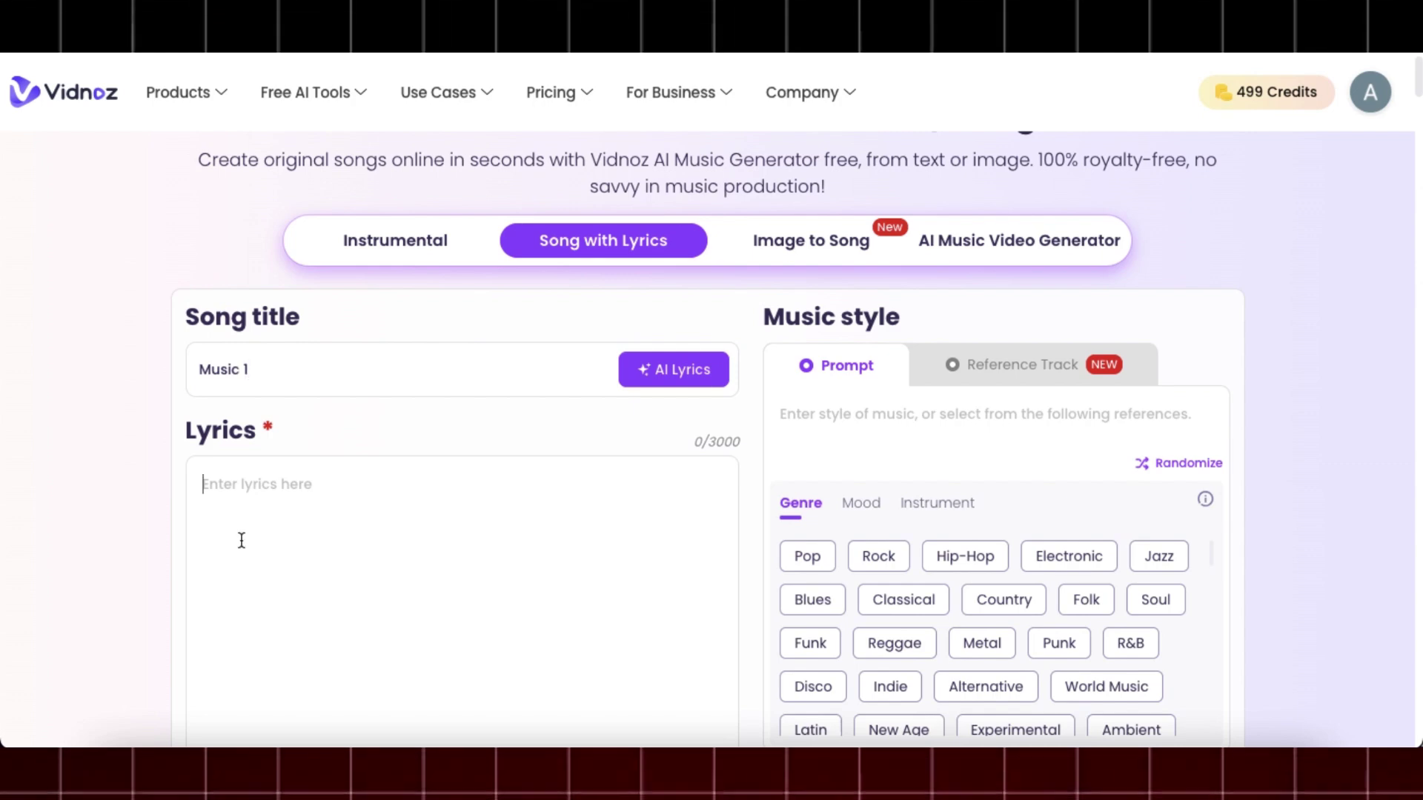
{"action": "scroll", "coordinate": [242, 540], "scroll_direction": "down", "scroll_amount": 2}
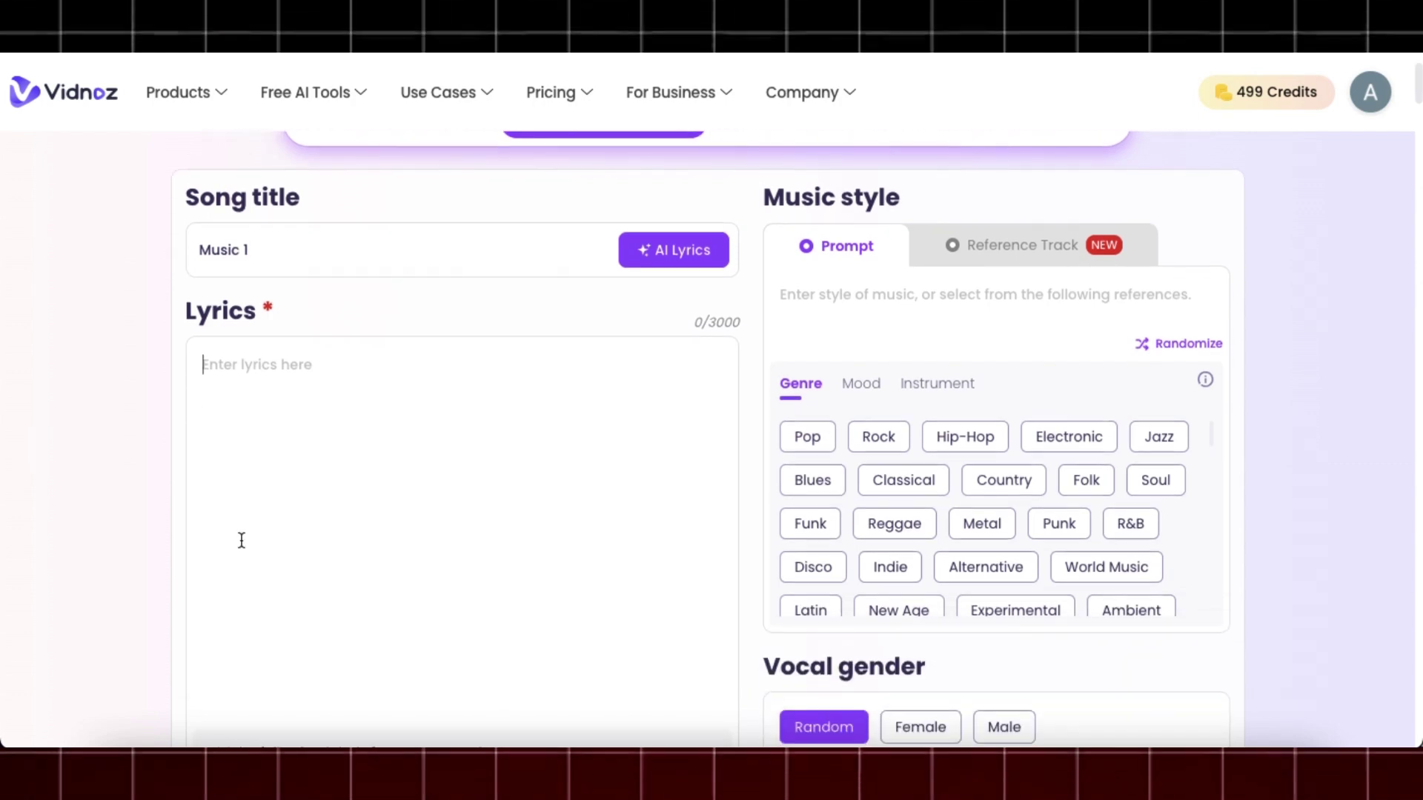
{"action": "scroll", "coordinate": [241, 540], "scroll_direction": "down", "scroll_amount": 1}
{"action": "type", "text": "Yeah we rise, no limits in our way From the code to the light of day Dreams on screen, watch them come alive Built from nothing, now we multiply  New ideas, feel the spark ignite One small thought turns to dynamite Press upload, let the future play This is our time, we’re on our way"}
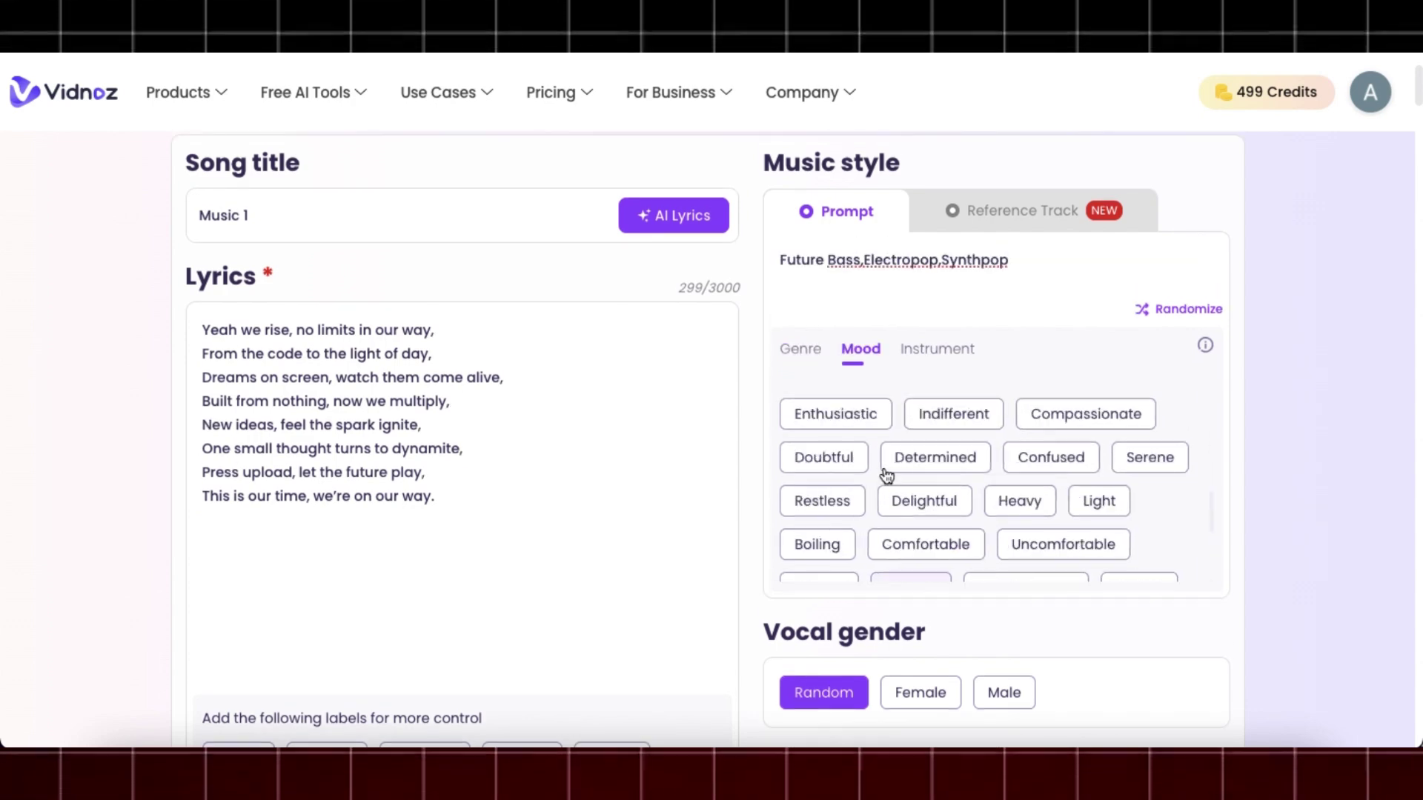
Add synthpop genre, three mood tags and three instrument tags to the music style.
{"action": "scroll", "coordinate": [889, 475], "scroll_direction": "down", "scroll_amount": 3}
{"action": "left_click", "coordinate": [1048, 552]}
{"action": "scroll", "coordinate": [964, 482], "scroll_direction": "down", "scroll_amount": 3}
{"action": "left_click", "coordinate": [819, 435]}
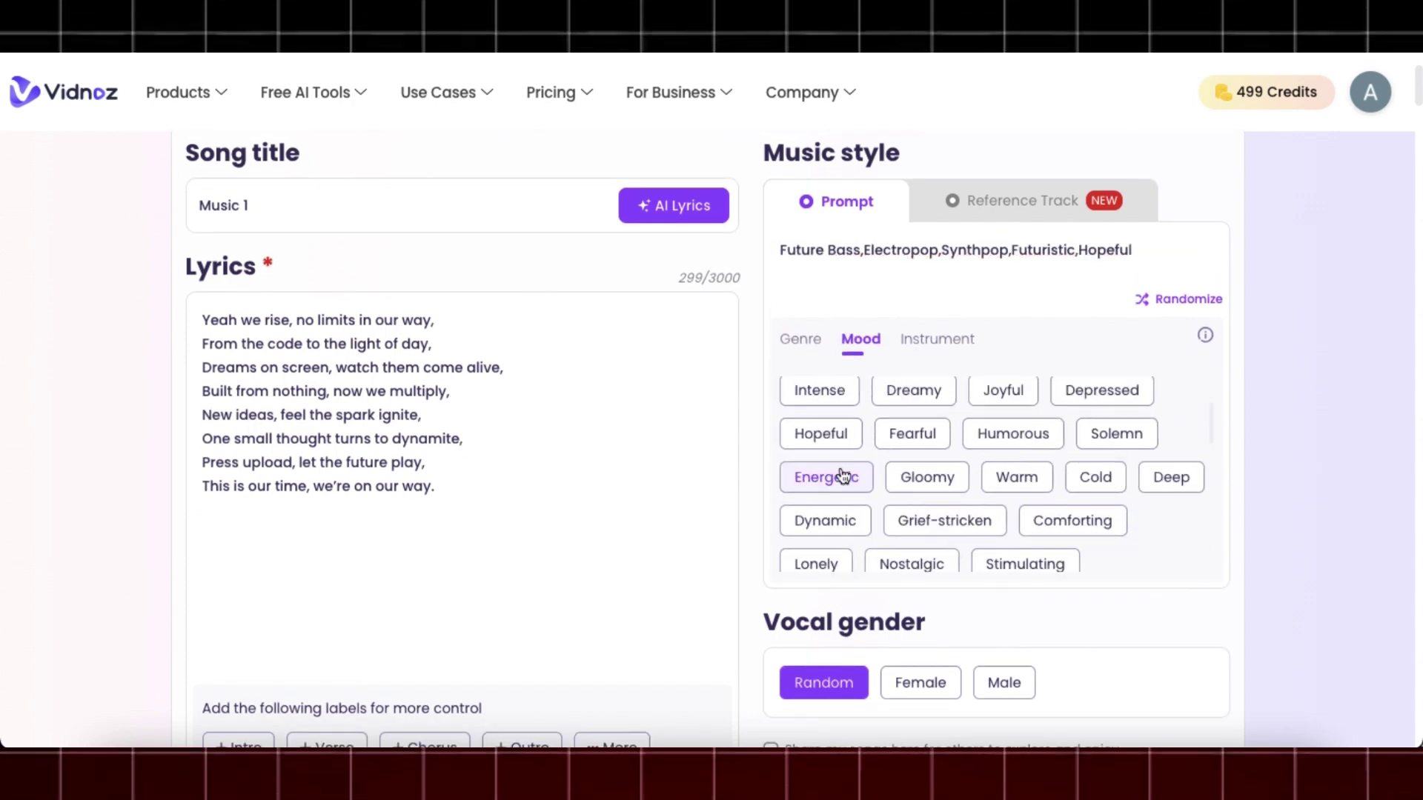
{"action": "left_click", "coordinate": [841, 476]}
{"action": "scroll", "coordinate": [961, 481], "scroll_direction": "up", "scroll_amount": 3}
{"action": "left_click", "coordinate": [861, 497]}
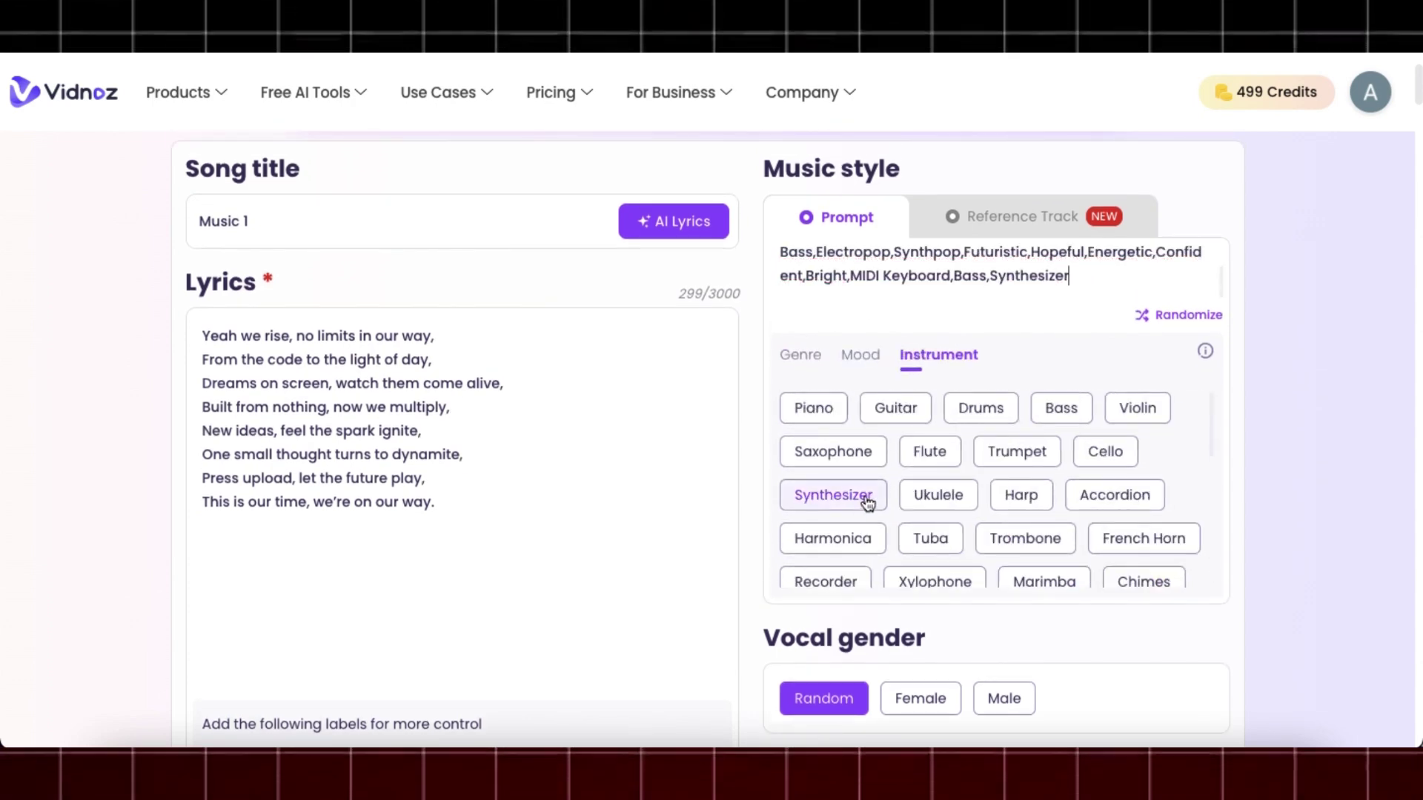
{"action": "scroll", "coordinate": [963, 504], "scroll_direction": "down", "scroll_amount": 5}
{"action": "left_click", "coordinate": [844, 527]}
{"action": "left_click", "coordinate": [956, 483]}
{"action": "scroll", "coordinate": [936, 671], "scroll_direction": "down", "scroll_amount": 2}
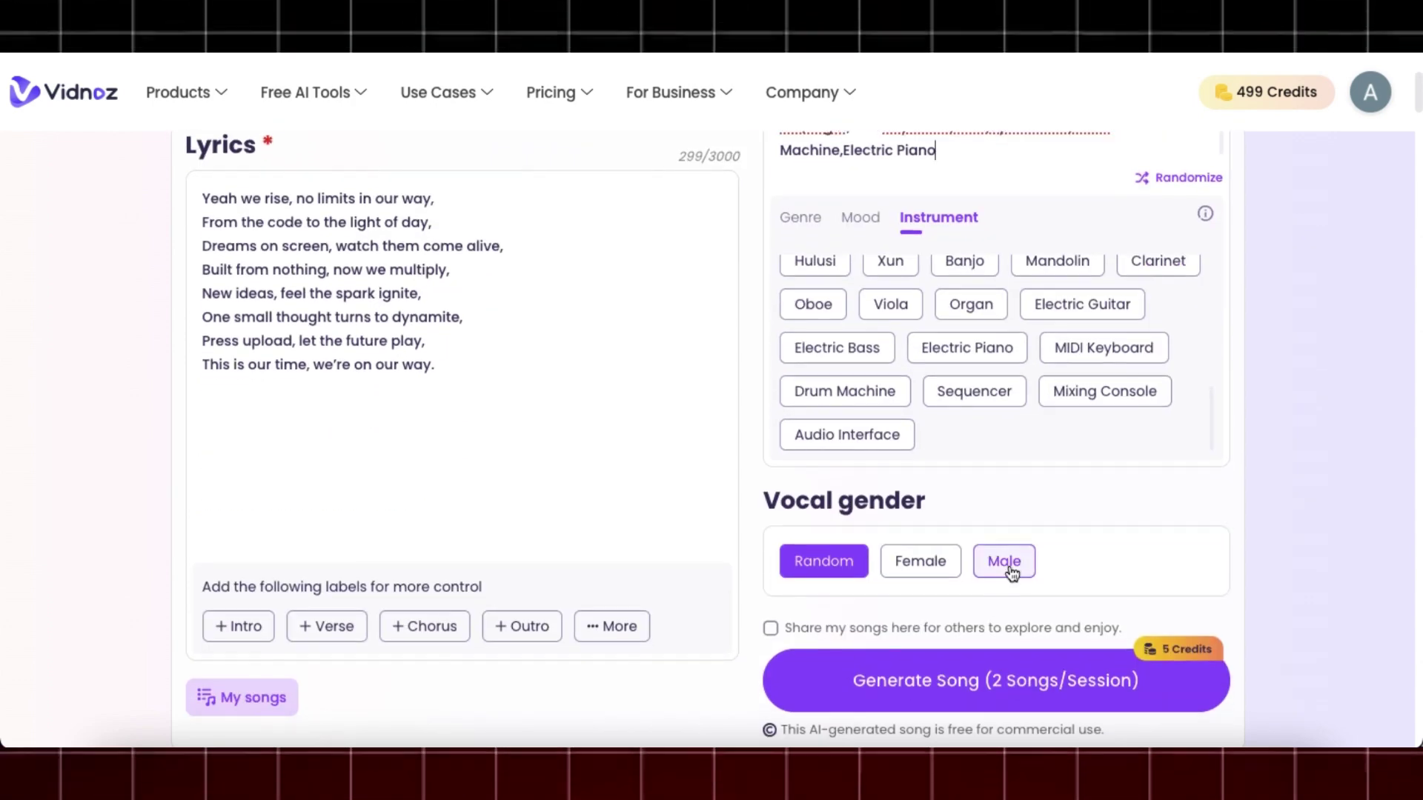
Choose Male vocals, generate the songs, and download the first as MP3.
{"action": "left_click", "coordinate": [1004, 561]}
{"action": "scroll", "coordinate": [662, 598], "scroll_direction": "down", "scroll_amount": 1}
{"action": "left_click", "coordinate": [869, 624]}
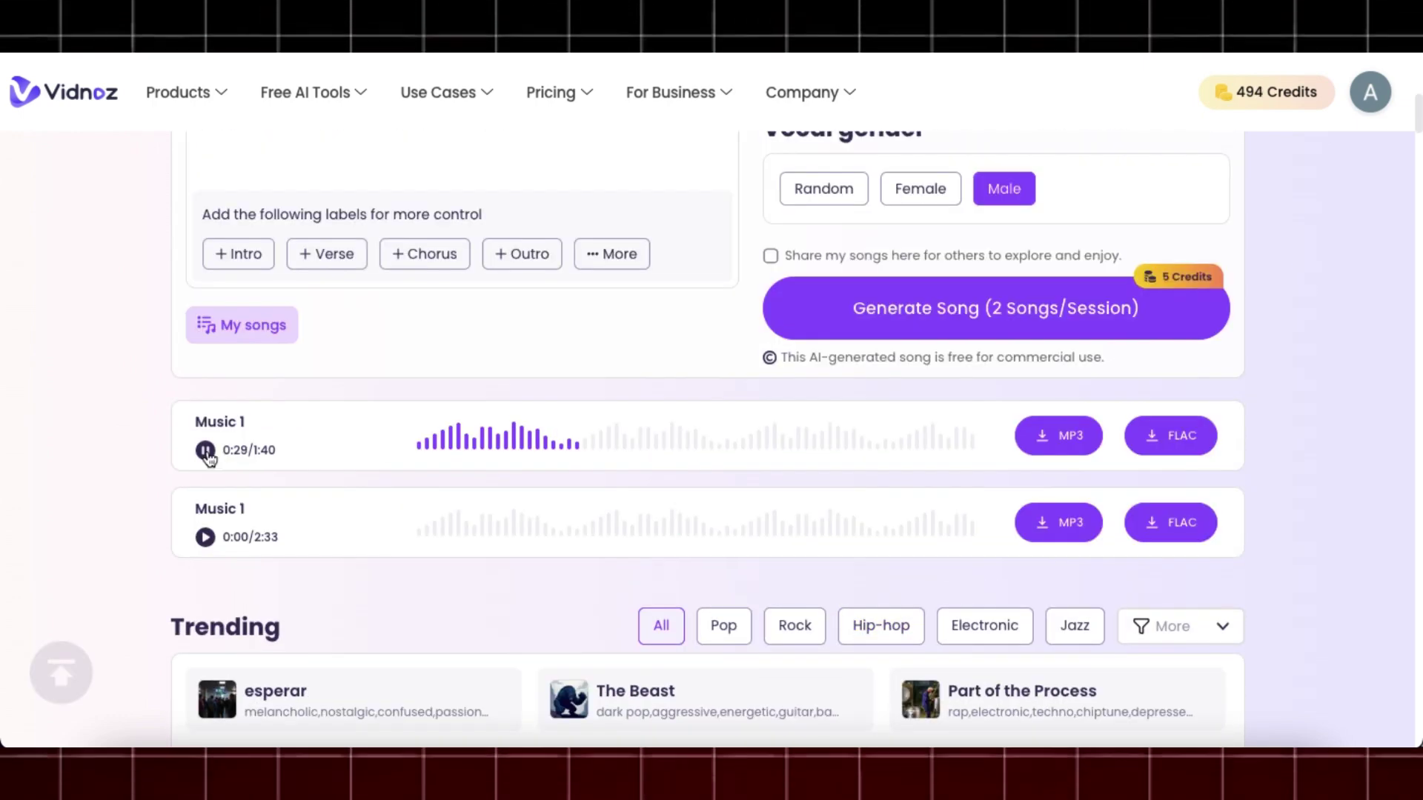
{"action": "left_click", "coordinate": [1093, 453]}
Download the second song as MP3 and start a Portrait video with the Singer avatar.
{"action": "left_click", "coordinate": [1078, 453]}
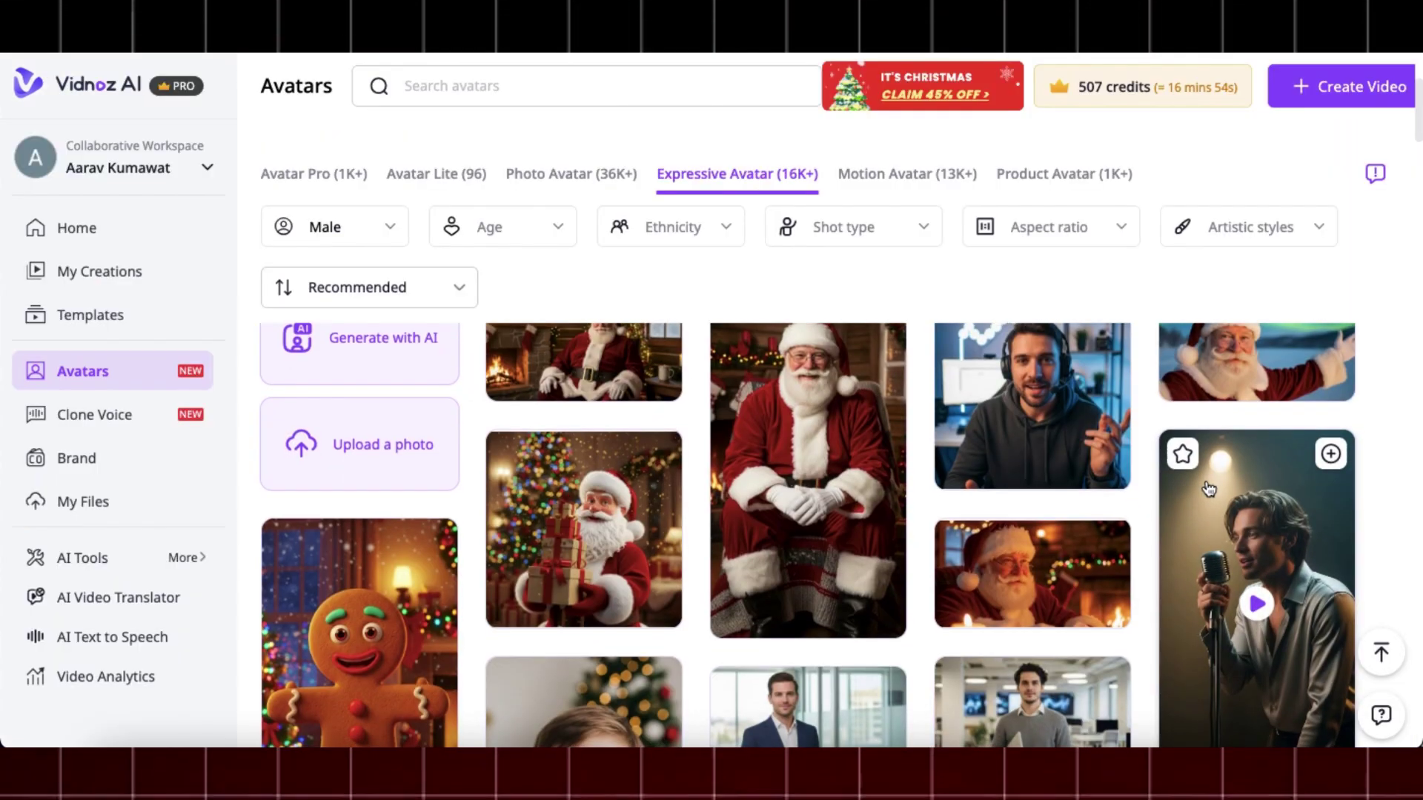
{"action": "left_click", "coordinate": [1244, 608]}
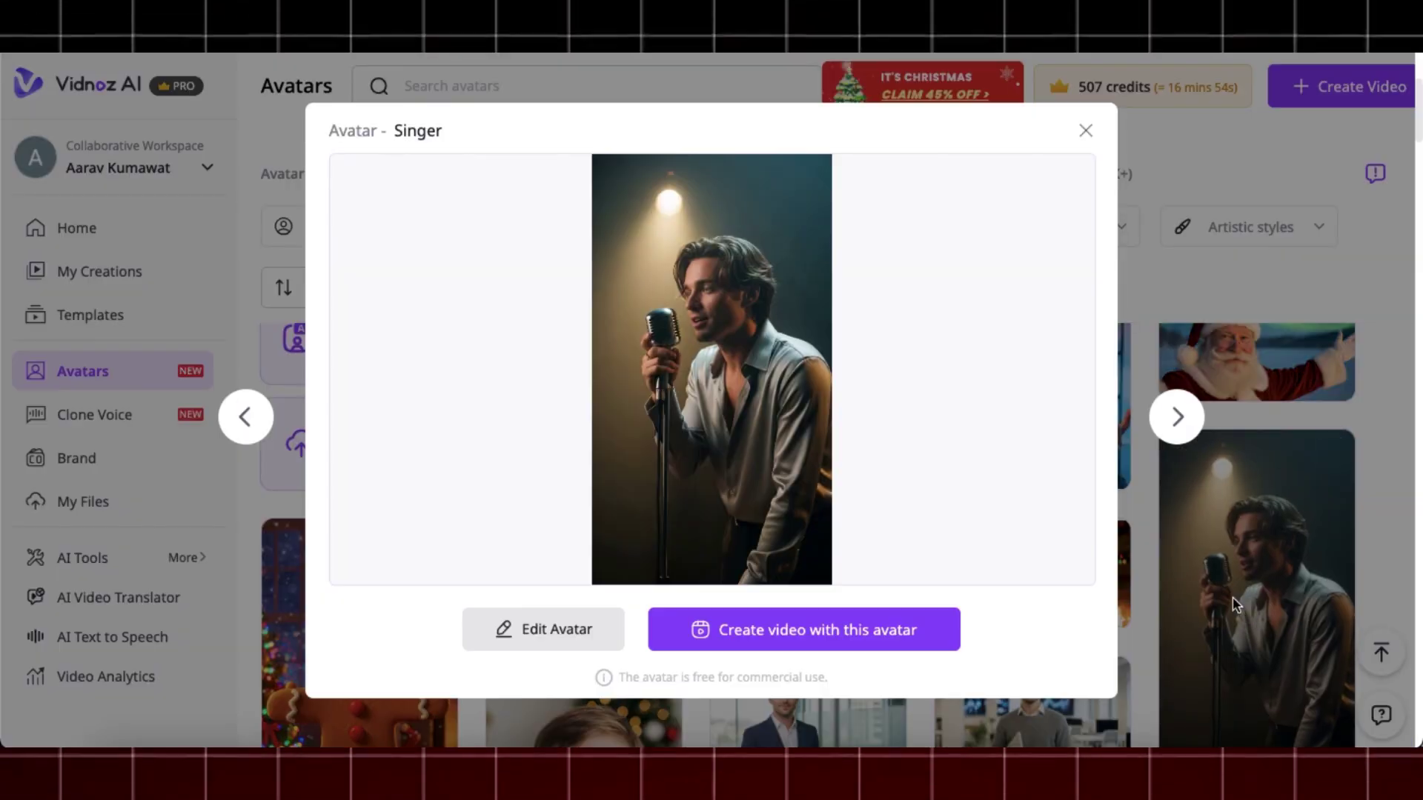
{"action": "mouse_move", "coordinate": [921, 635]}
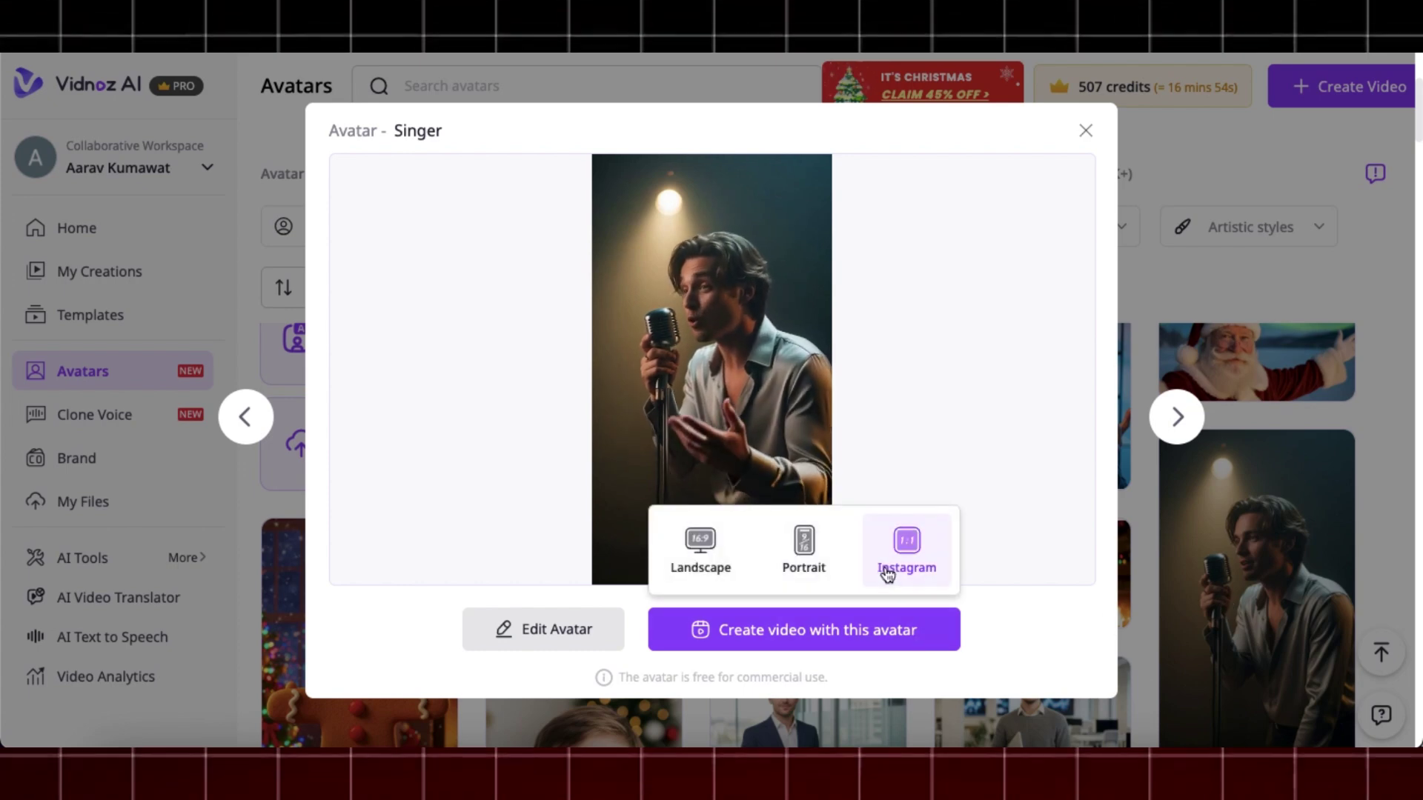
{"action": "left_click", "coordinate": [804, 575]}
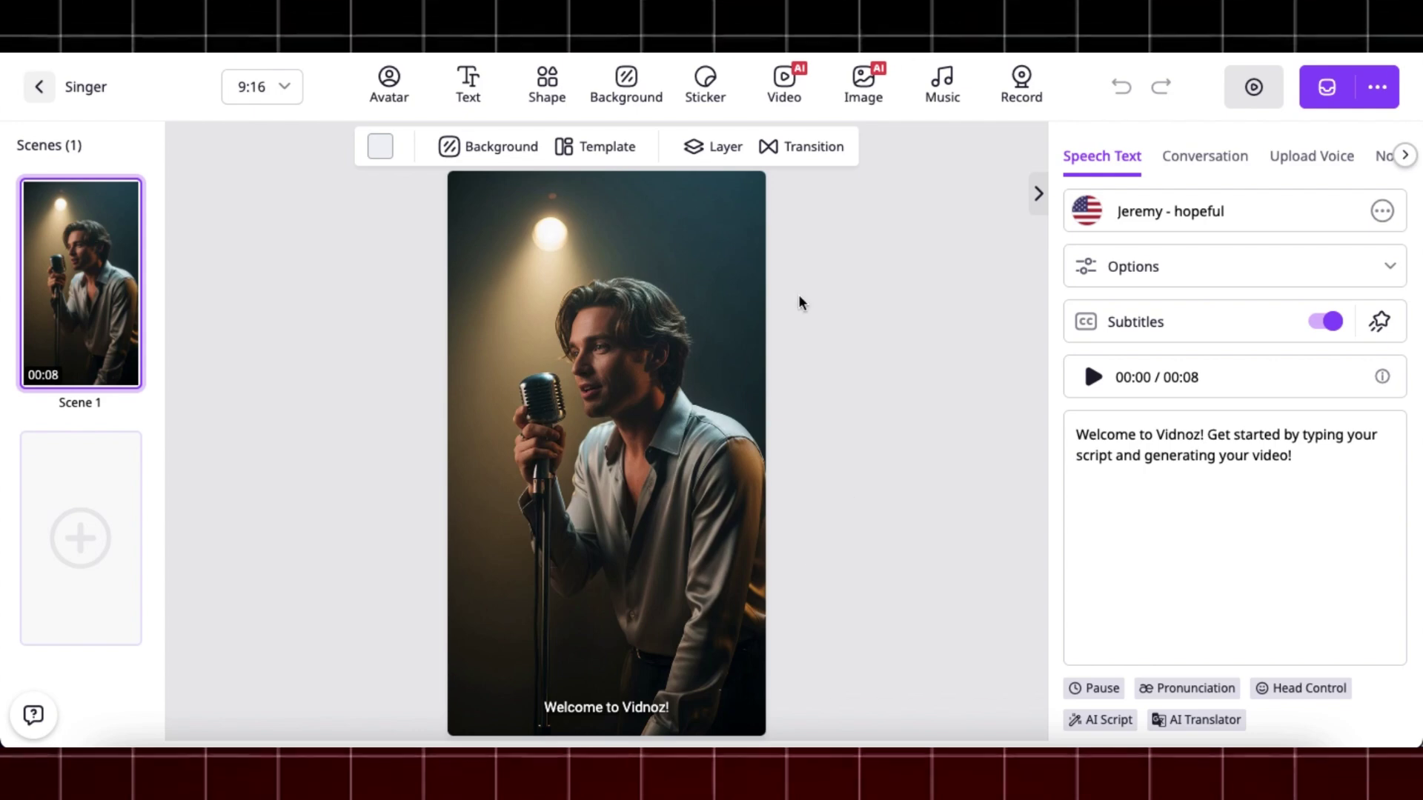
Upload Vidnoz_AISong.mp3 as the avatar's voice and choose Generate video.
{"action": "left_click", "coordinate": [1326, 155]}
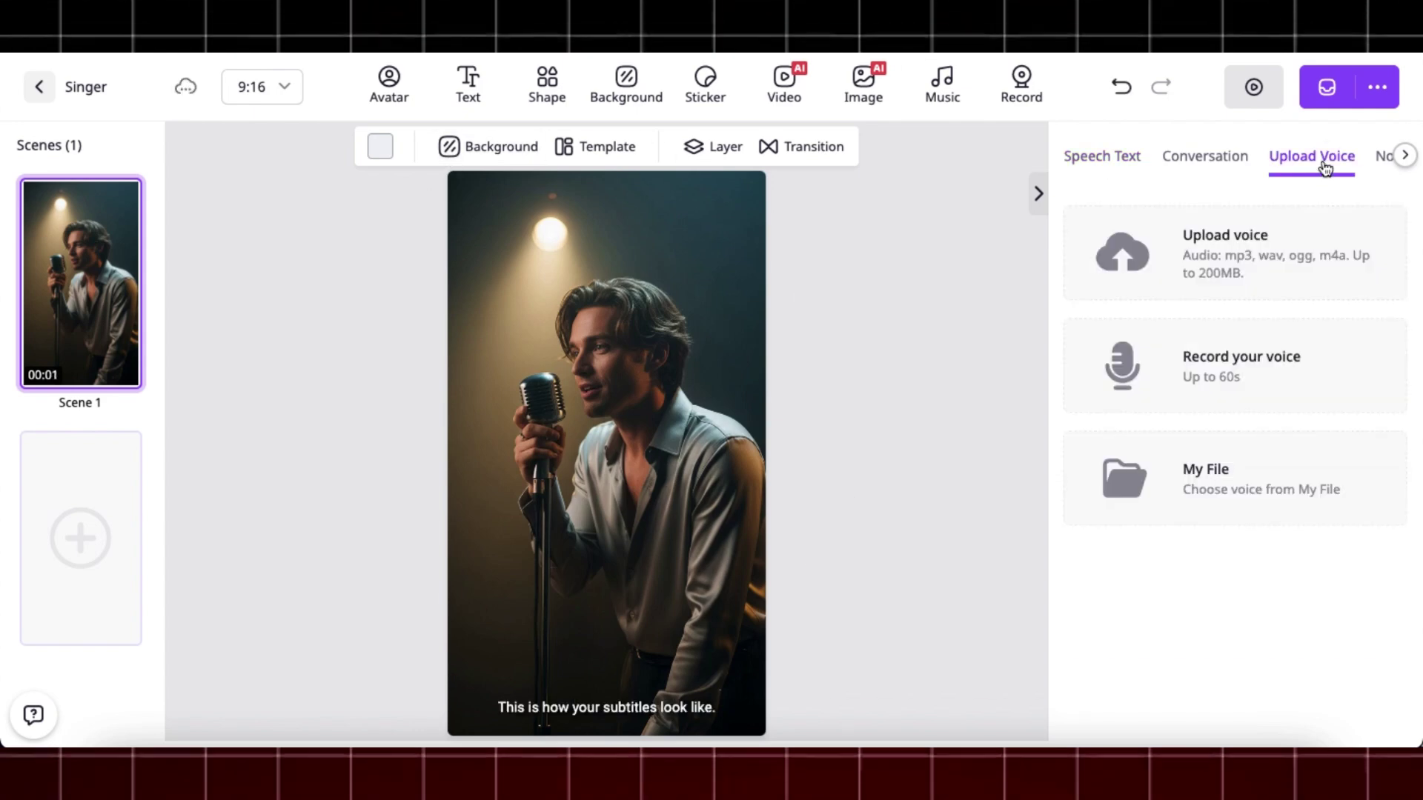
{"action": "left_click", "coordinate": [1176, 271]}
{"action": "left_click", "coordinate": [407, 247]}
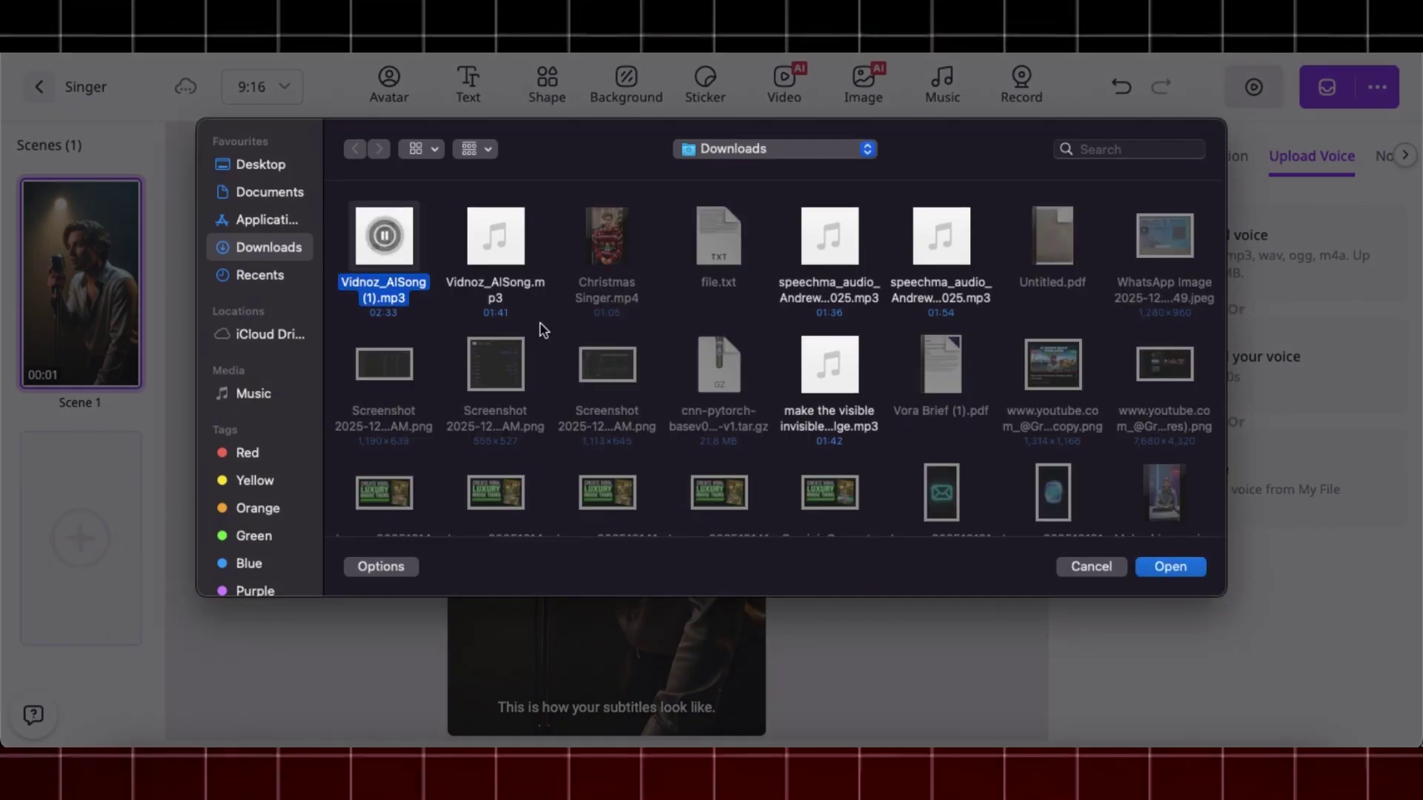
{"action": "key", "text": "Return"}
{"action": "left_click", "coordinate": [1376, 87]}
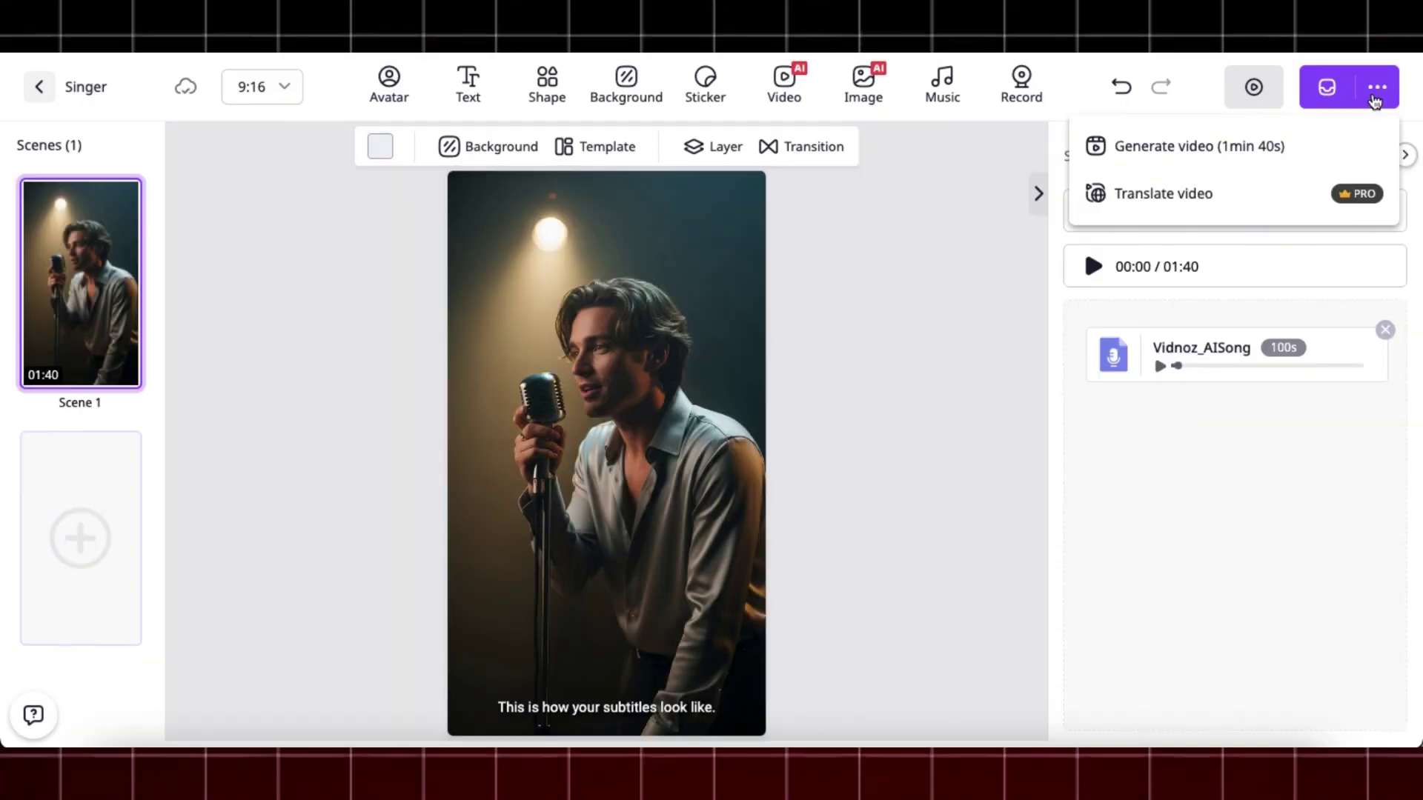
{"action": "left_click", "coordinate": [1270, 146]}
Confirm the credit cost to generate the 9:16 Singer avatar video.
{"action": "left_click", "coordinate": [819, 510]}
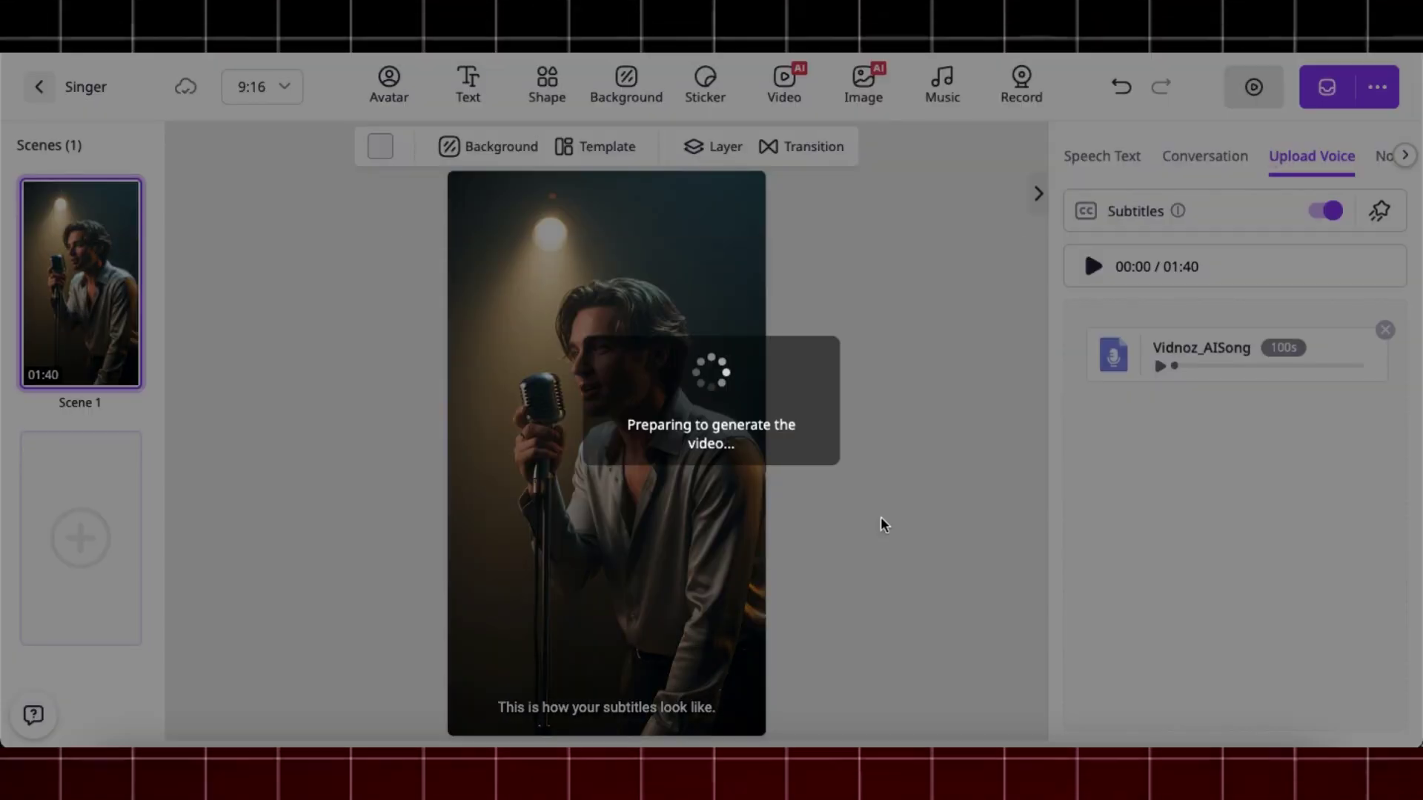